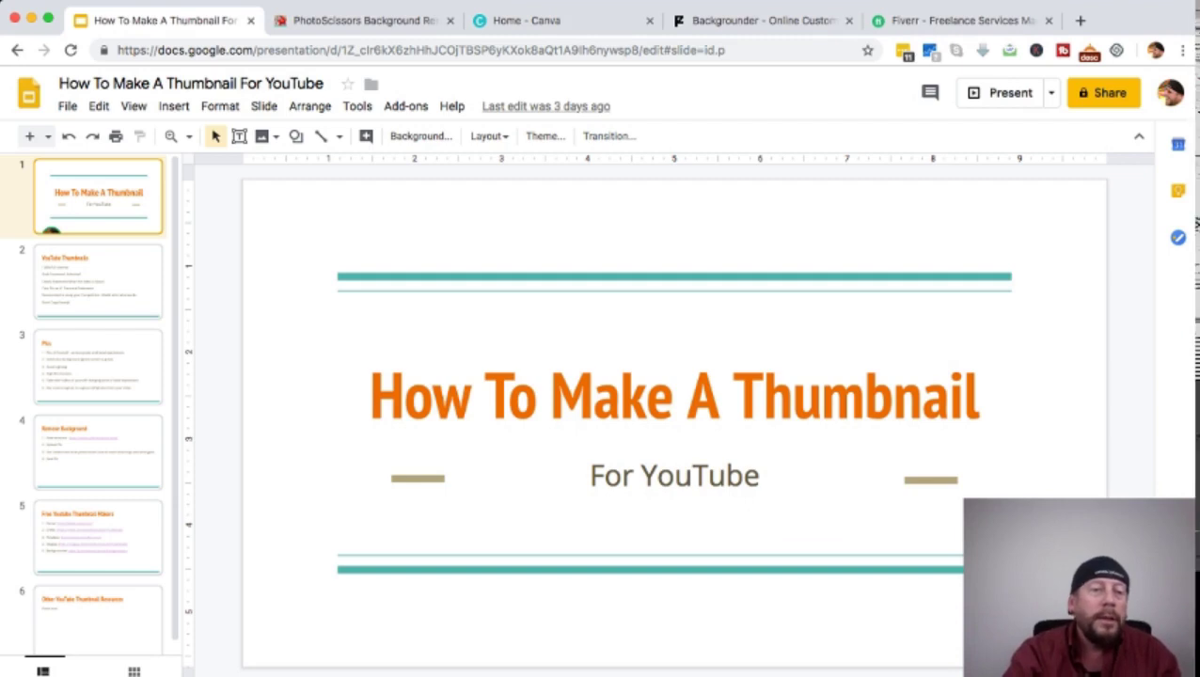
Review the presentation's slides from YouTube Thumbnails through Other YouTube Thumbnail Resources
left_click(98, 281)
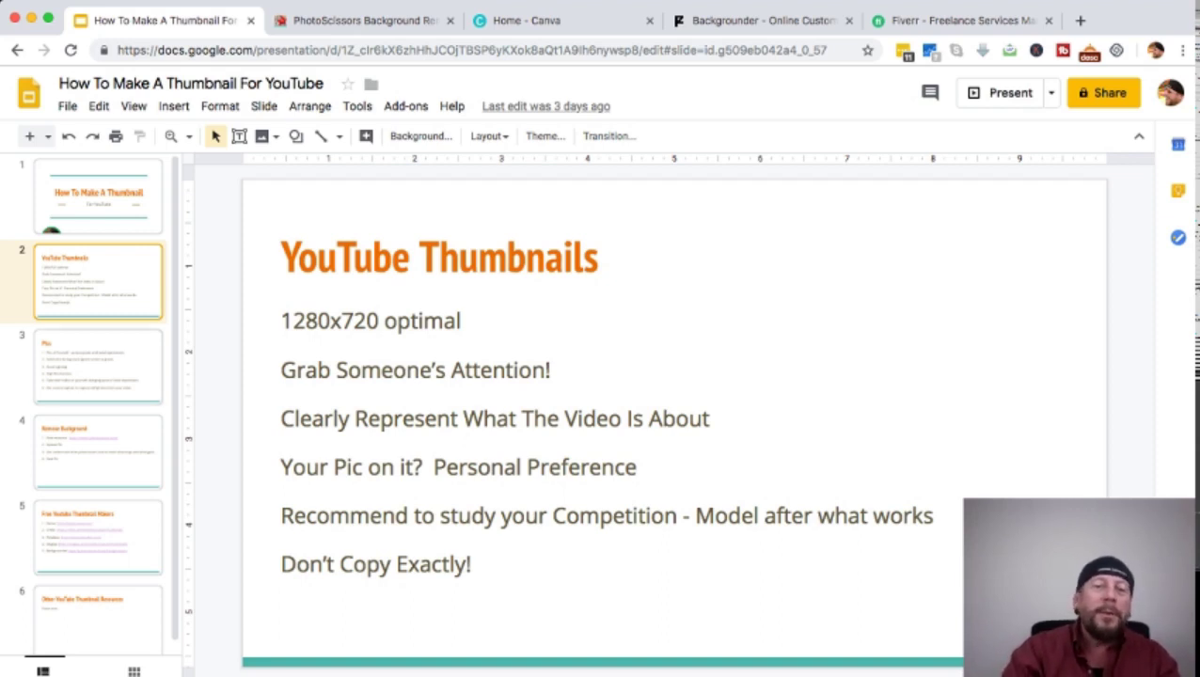
key("Down")
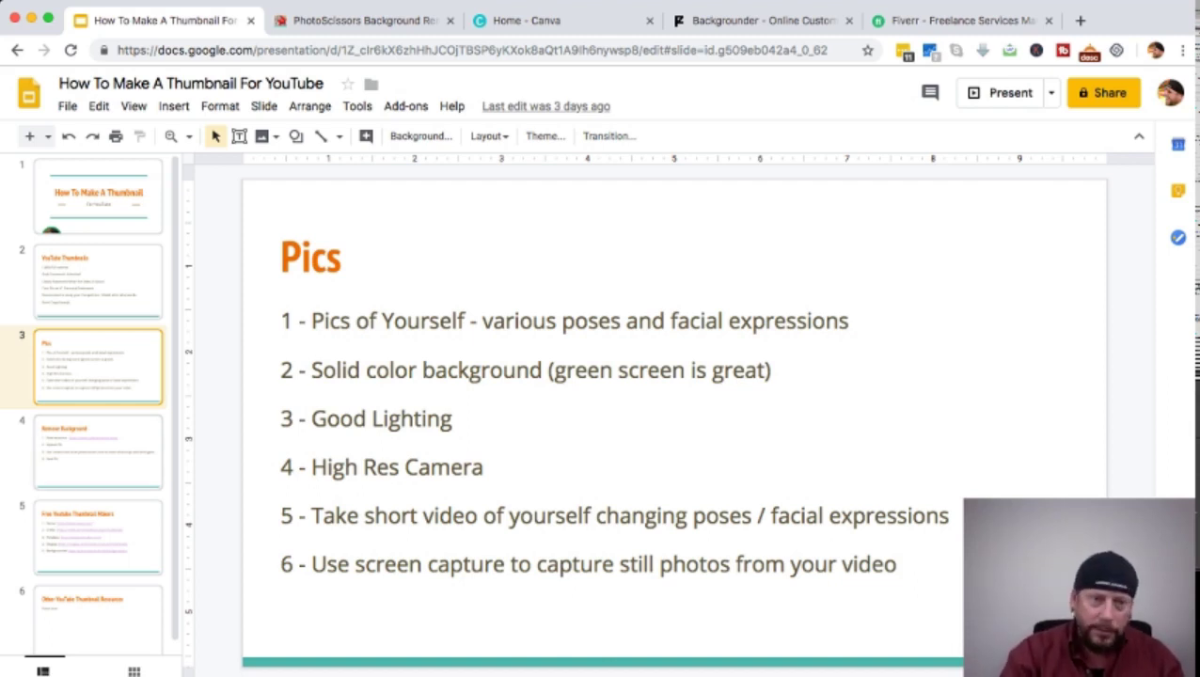
left_click(98, 452)
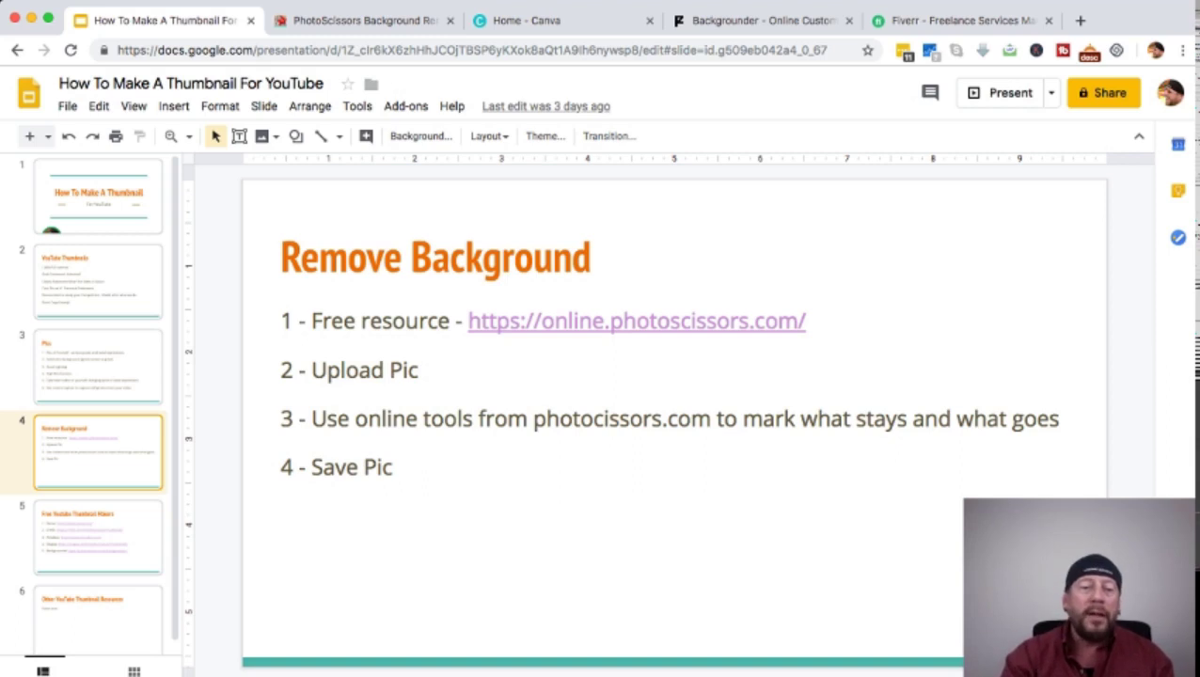
key("Down")
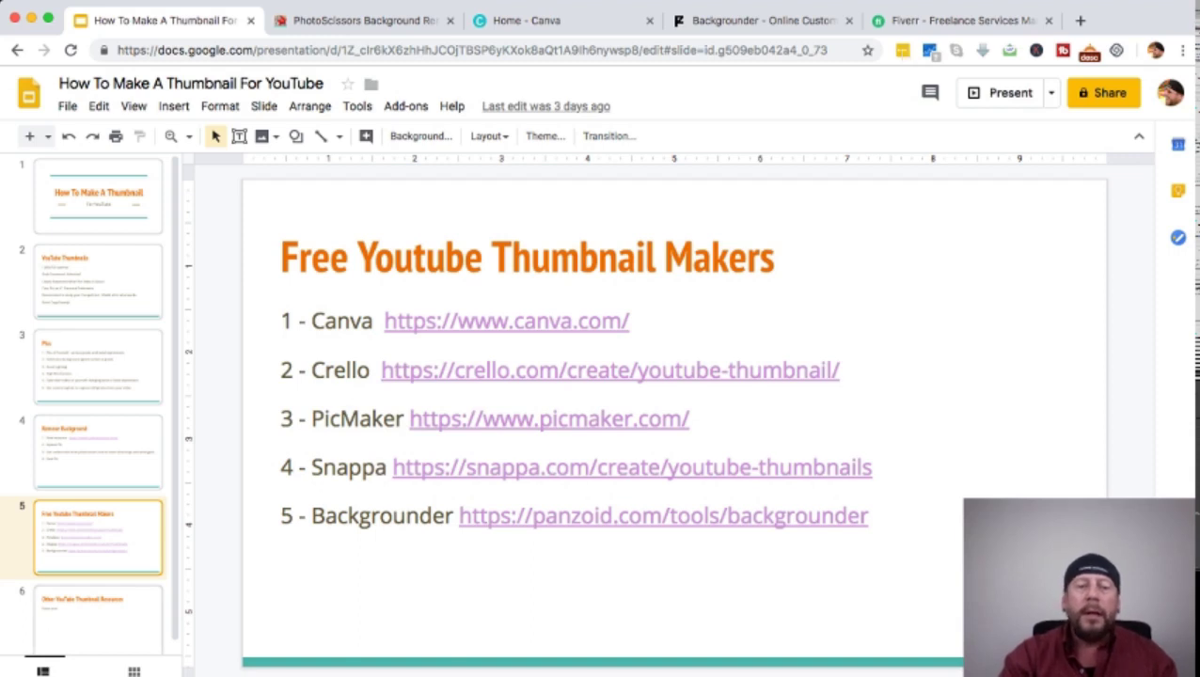
key("Down")
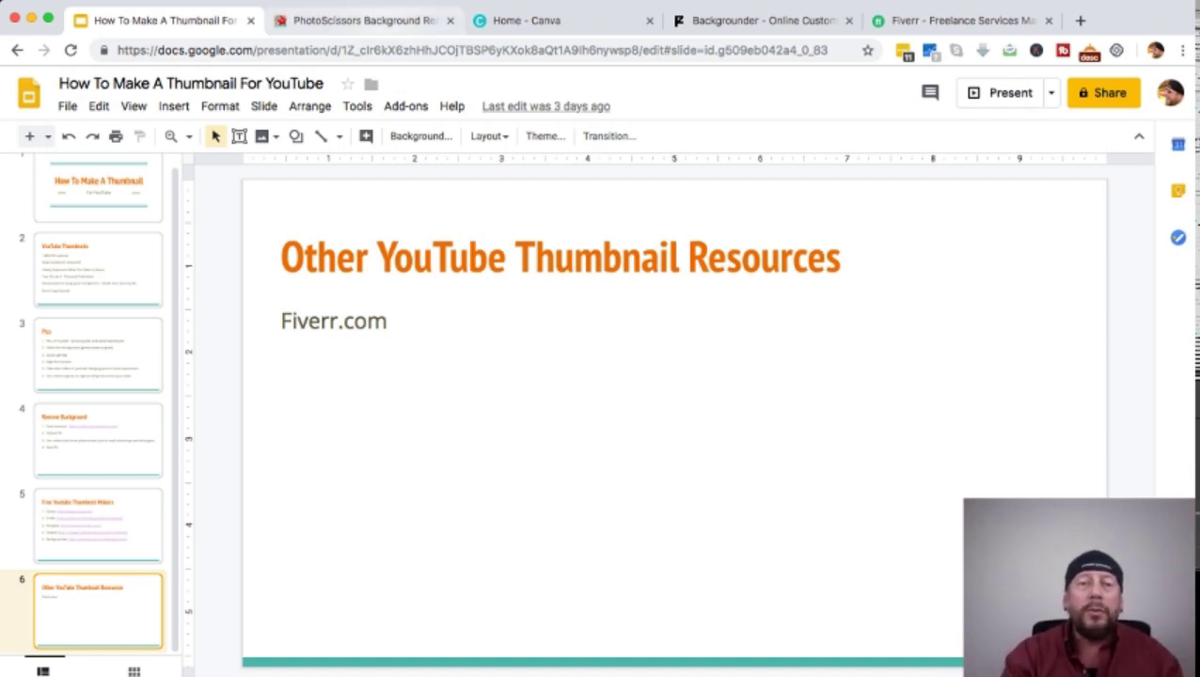
Switch to PhotoScissors Online, upload the green-screen photo of the man in the white cap, and dismiss the instructions
key("ctrl+Tab")
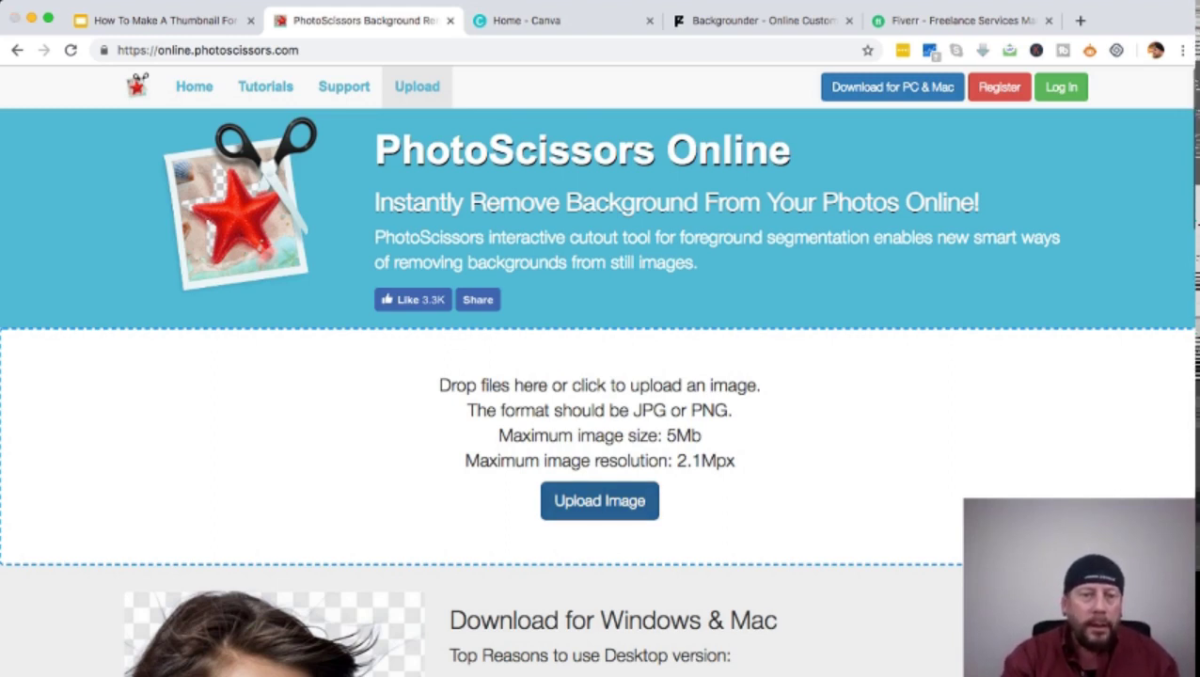
left_click(599, 500)
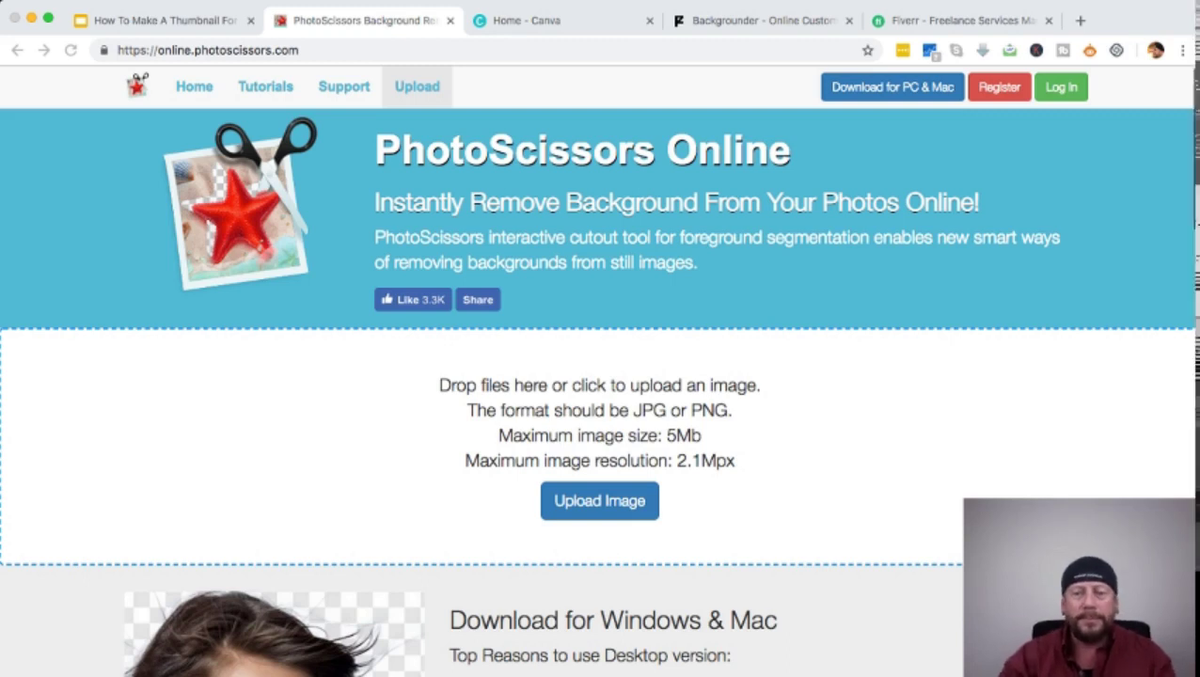
key("Return")
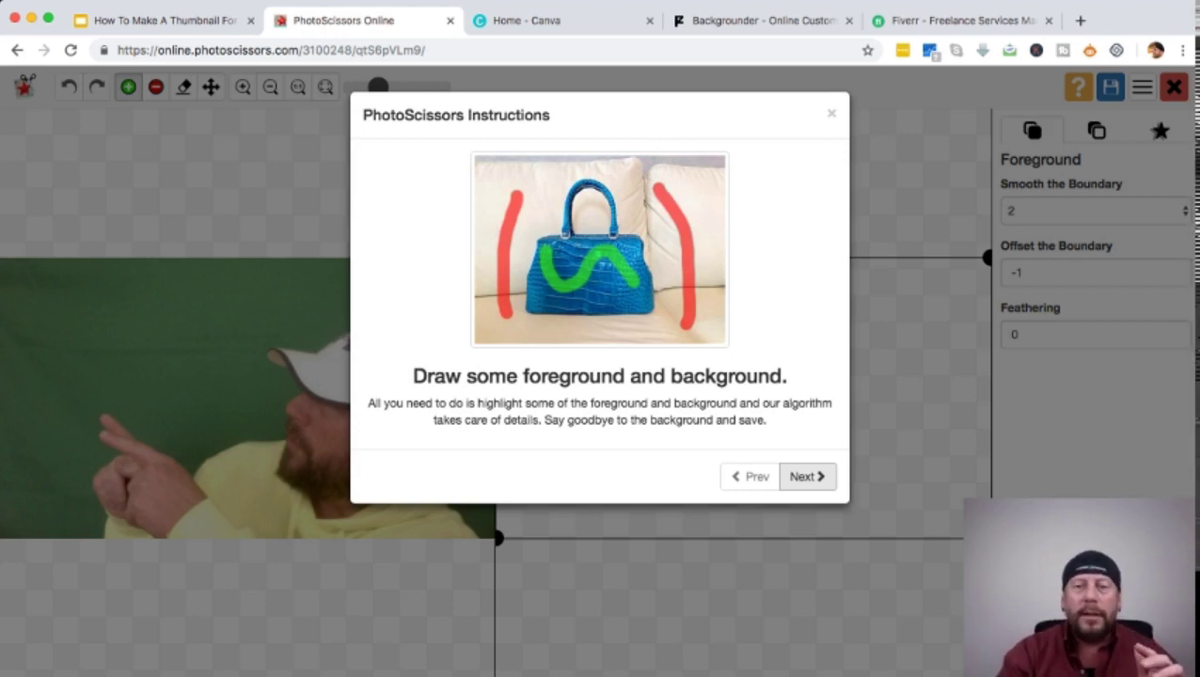
left_click(806, 475)
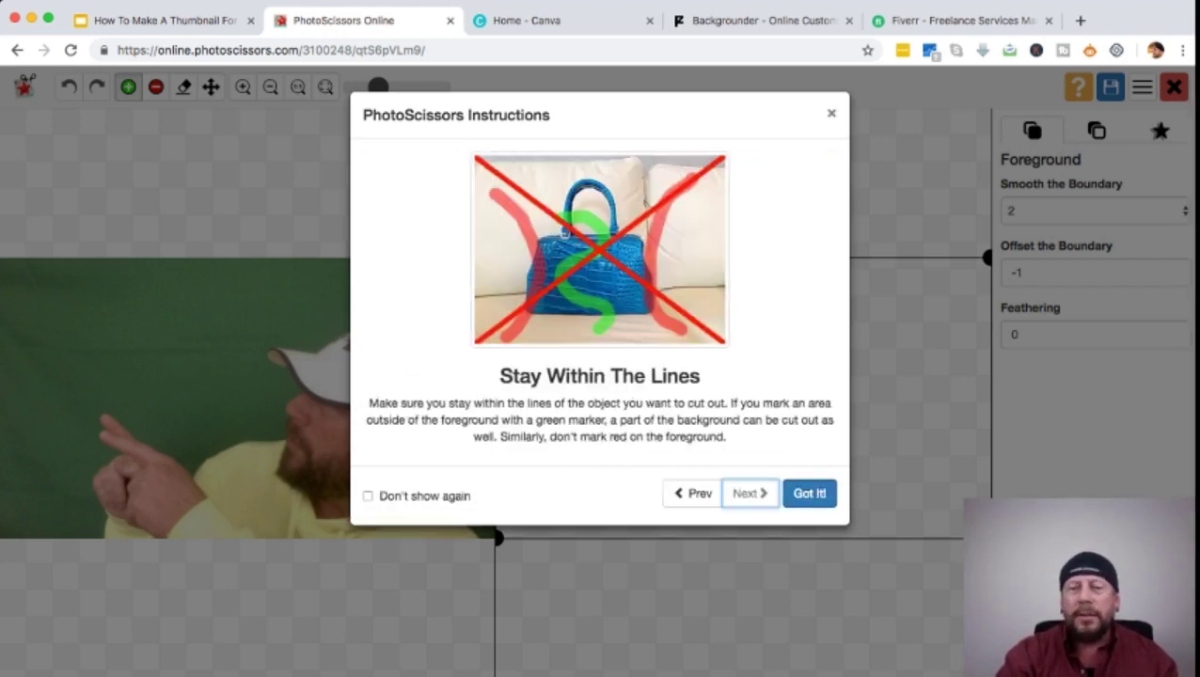
left_click(809, 493)
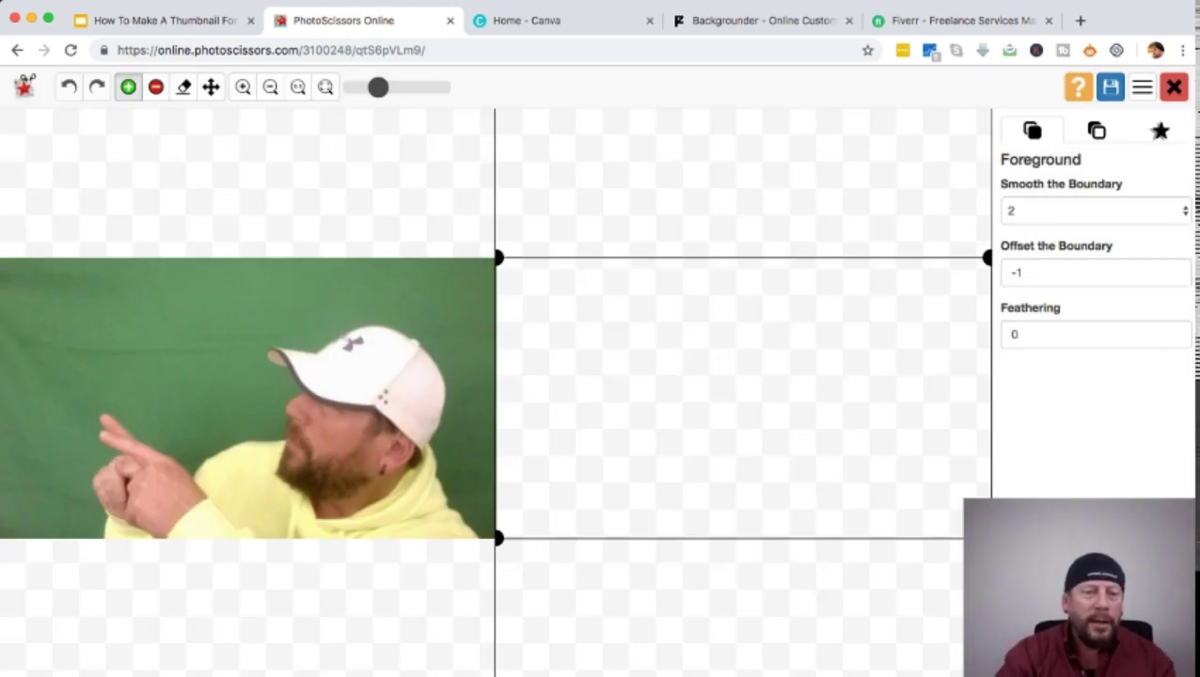
Mark the man from hand to cap and shoulder as foreground and the green screen around him as background
mouse_move(130, 442)
left_mouse_down()
mouse_move(187, 502)
mouse_move(276, 520)
mouse_move(322, 484)
mouse_move(373, 394)
mouse_move(383, 451)
mouse_move(428, 519)
left_mouse_up()
left_click(155, 87)
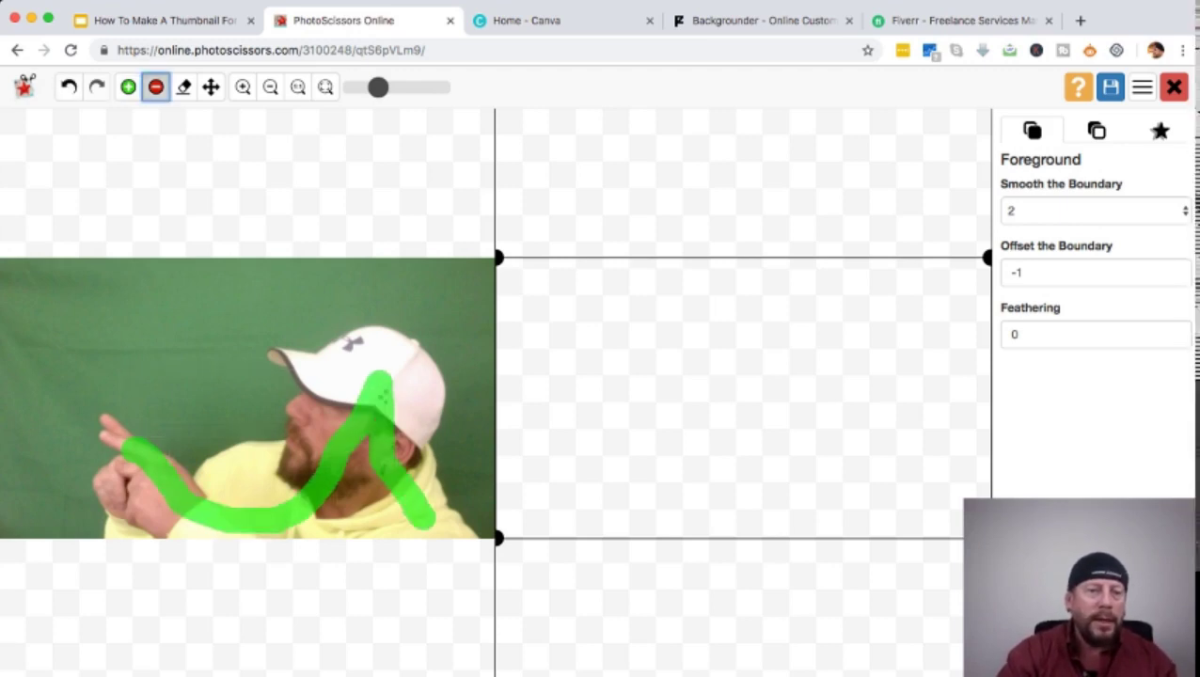
mouse_move(31, 522)
left_mouse_down()
mouse_move(30, 491)
mouse_move(103, 348)
mouse_move(200, 411)
mouse_move(226, 315)
mouse_move(442, 287)
mouse_move(465, 337)
mouse_move(481, 513)
left_mouse_up()
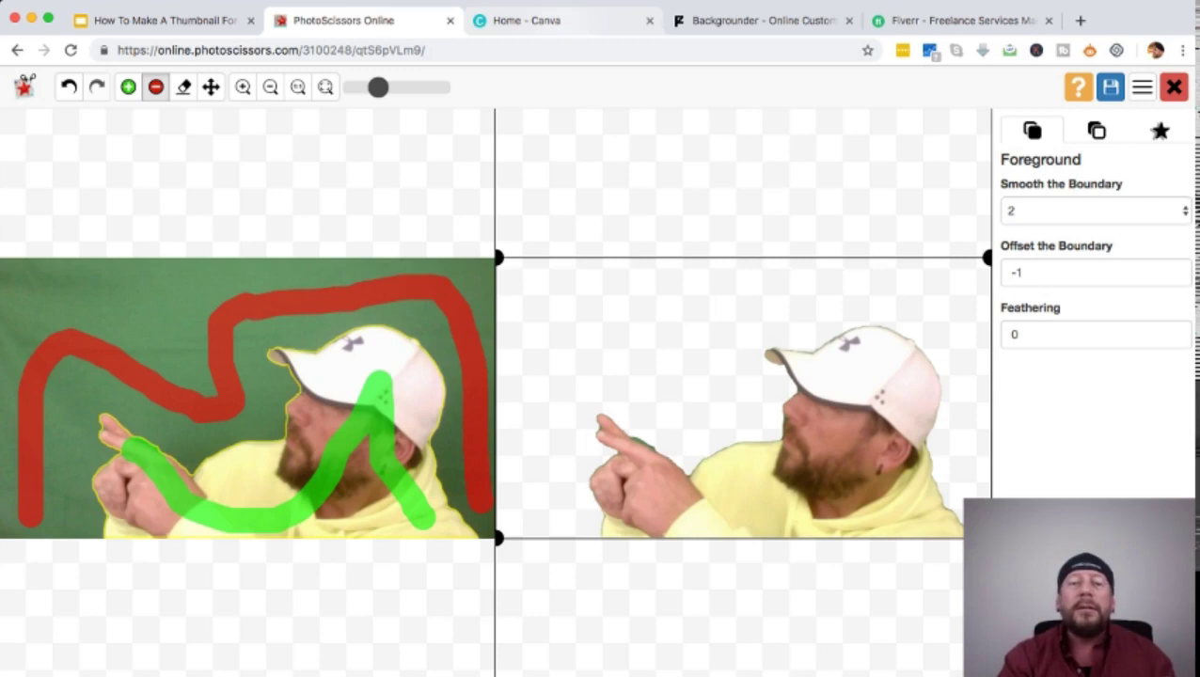
Switch to Canva and create a new YouTube Thumbnail design of 1280 px × 720 px
key("ctrl+Tab")
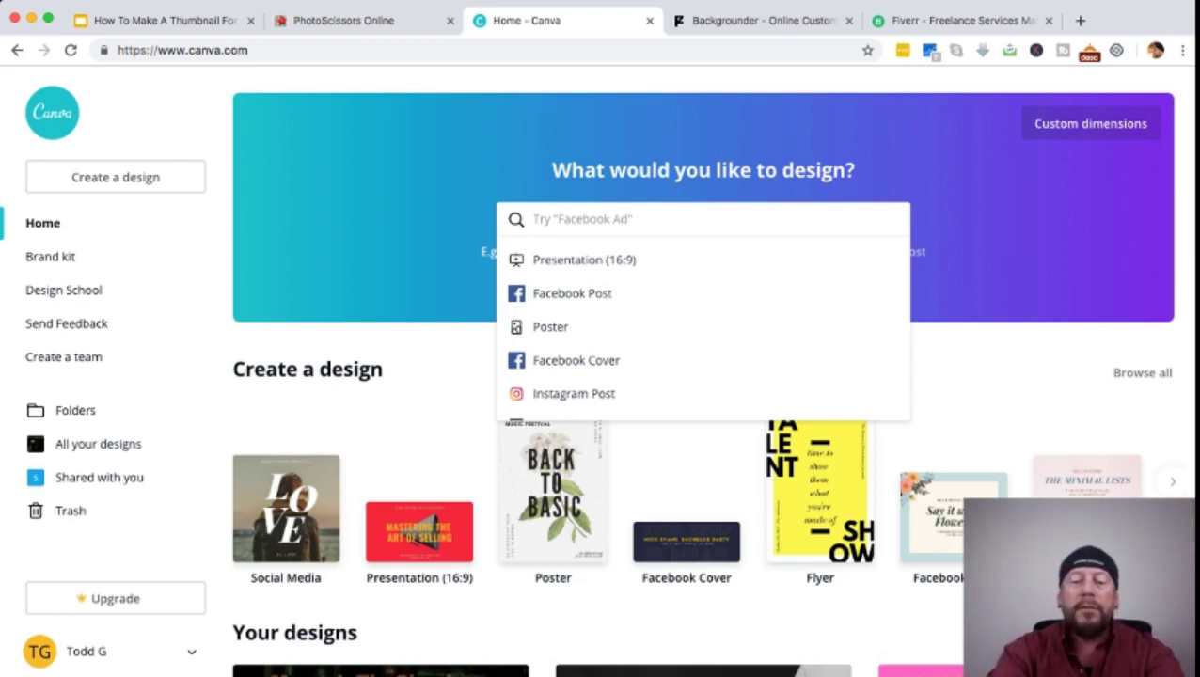
type("youtube")
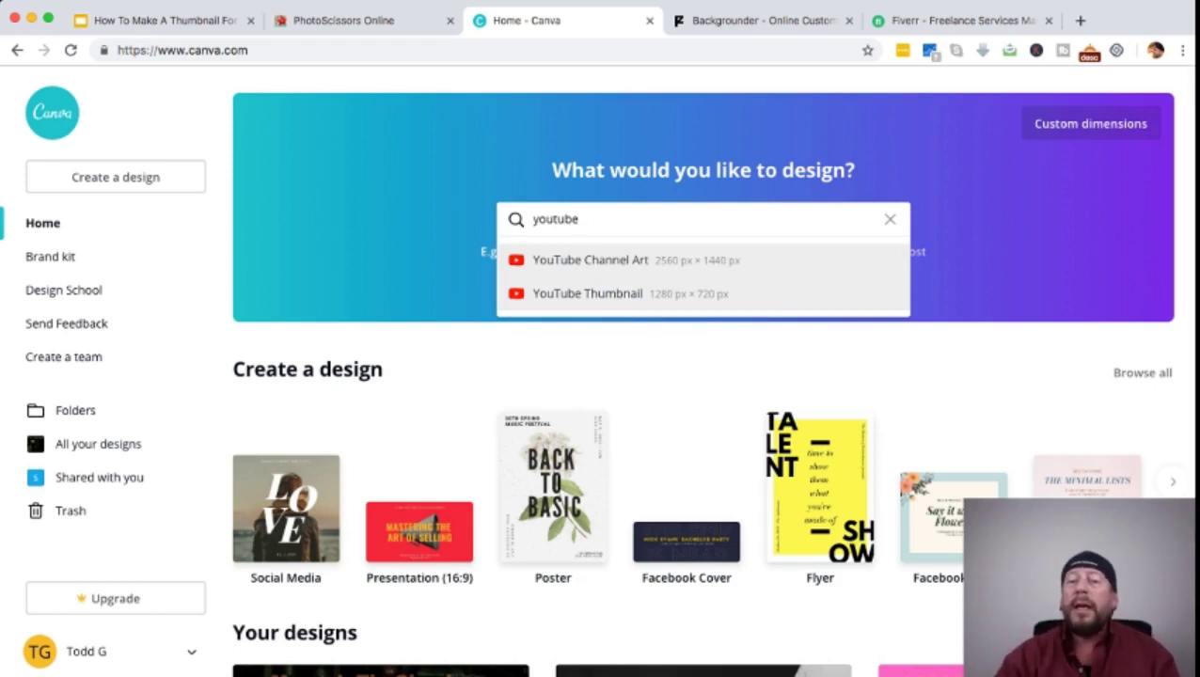
key("Down")
key("Down")
key("Return")
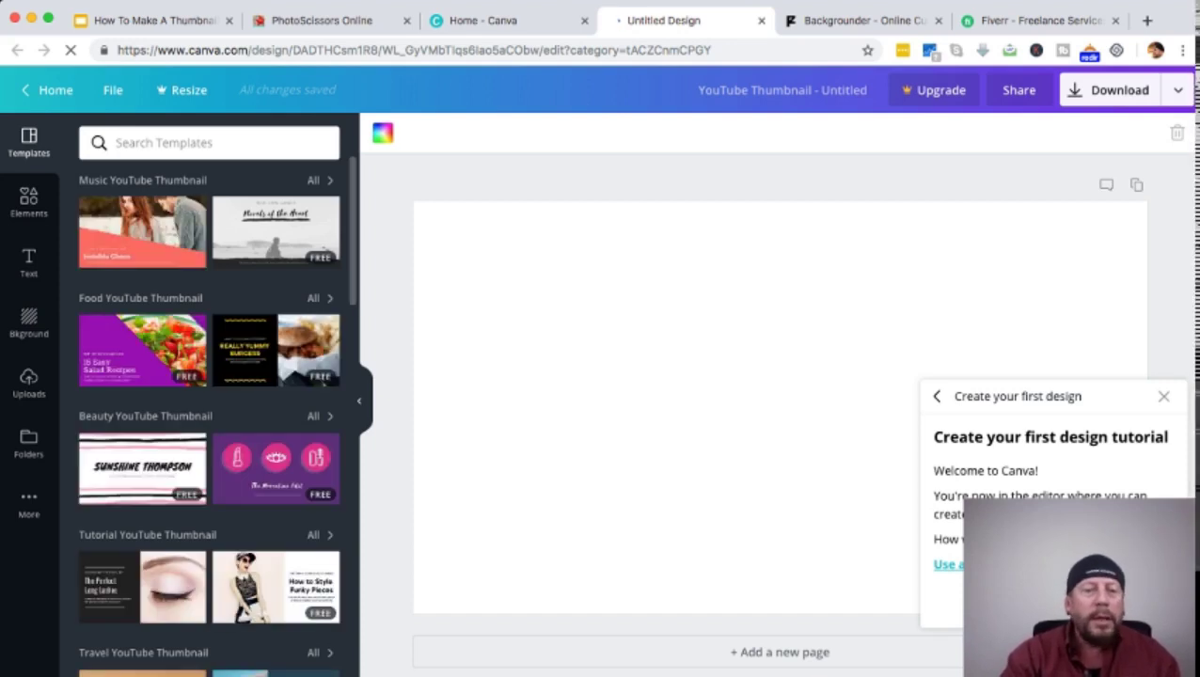
Browse the available YouTube thumbnail templates
scroll(173, 469, "down", 3)
scroll(208, 414, "down", 2)
scroll(209, 414, "up", 3)
scroll(208, 414, "down", 5)
scroll(208, 413, "down", 15)
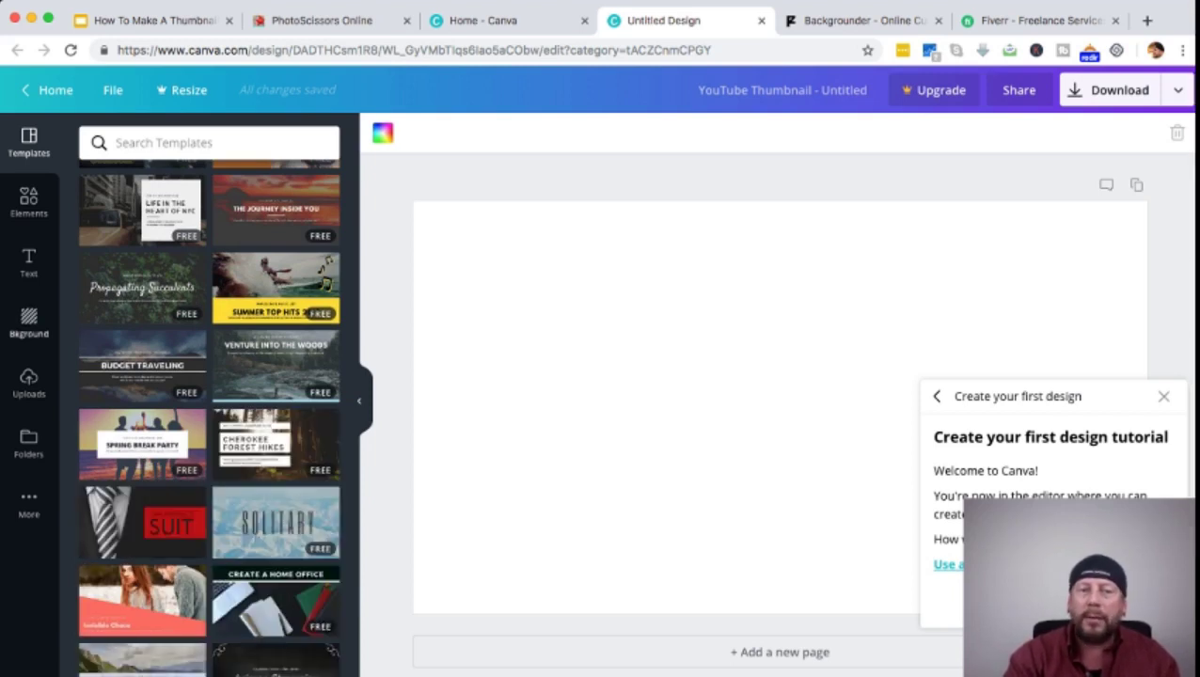
Apply the free blue gradient background to the thumbnail and close the help panel
left_click(28, 323)
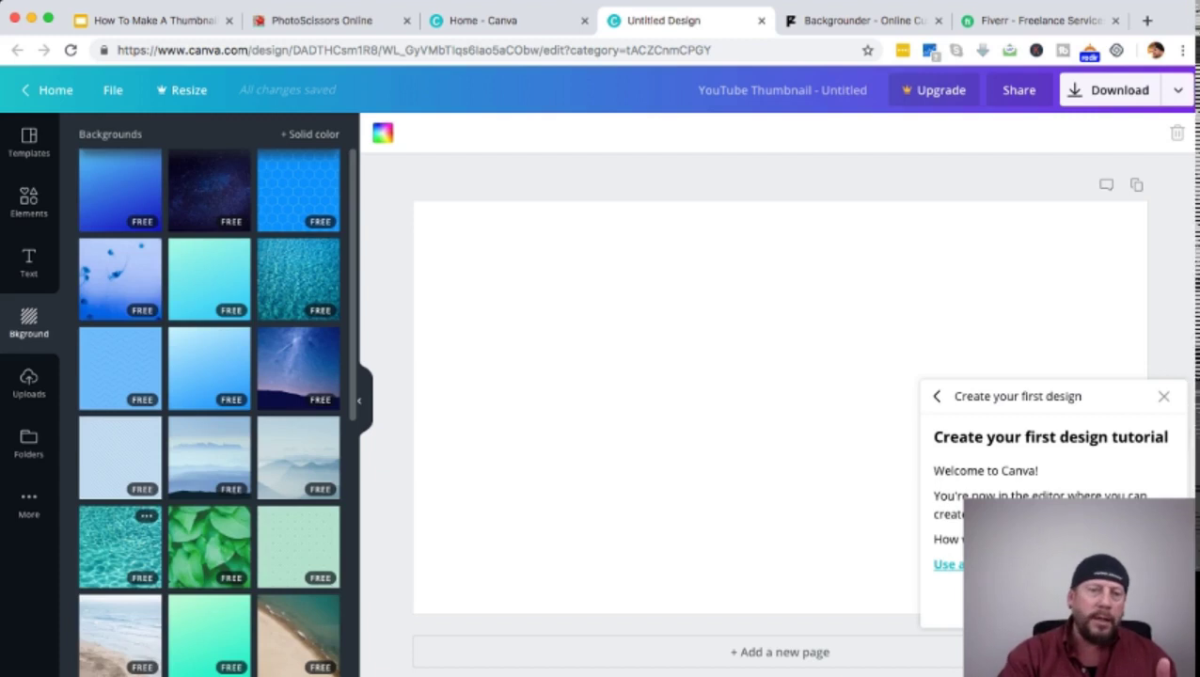
scroll(208, 376, "down", 5)
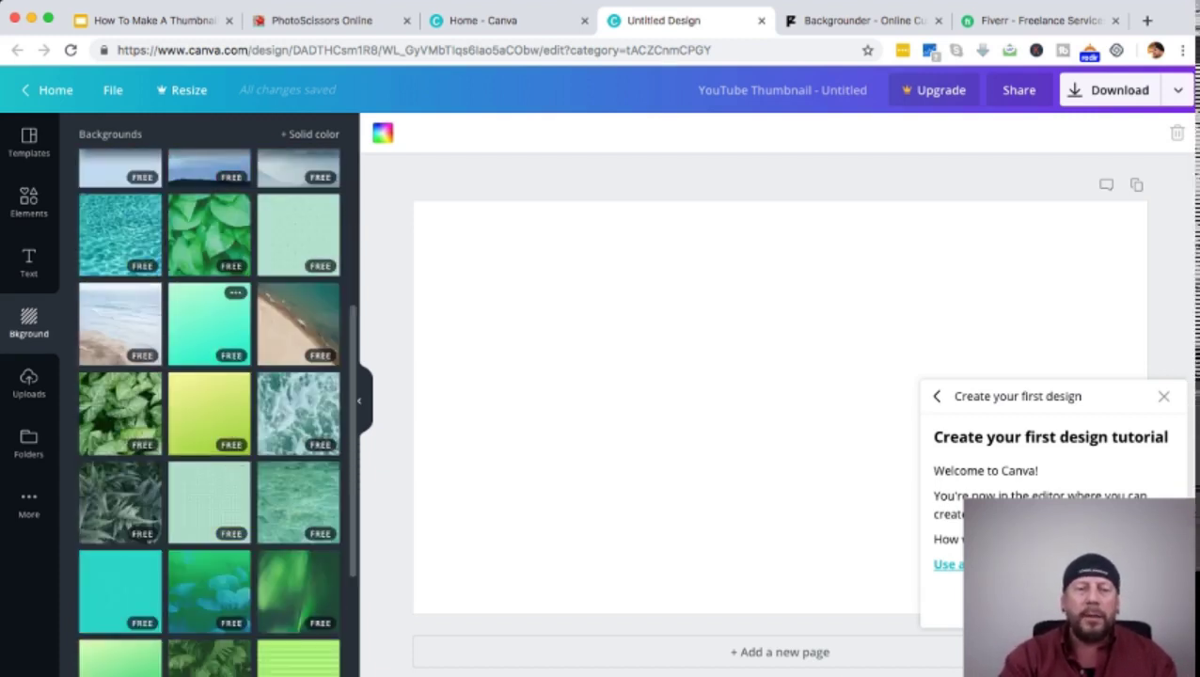
scroll(209, 367, "down", 2)
scroll(209, 404, "up", 6)
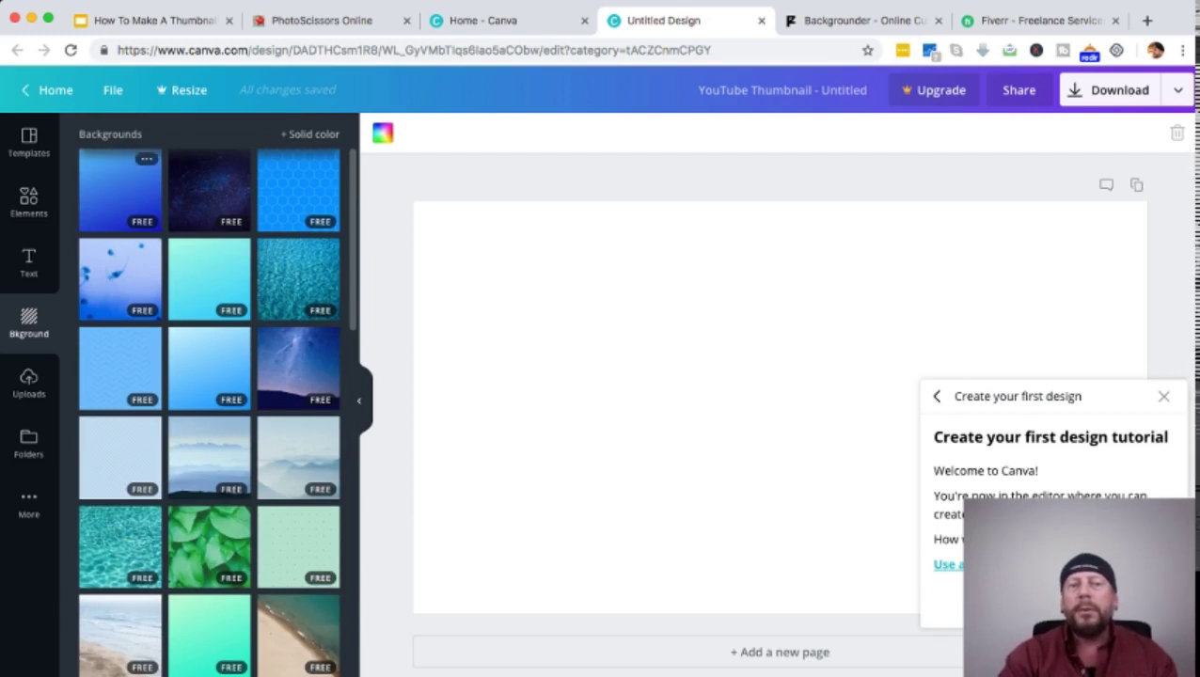
left_click(119, 193)
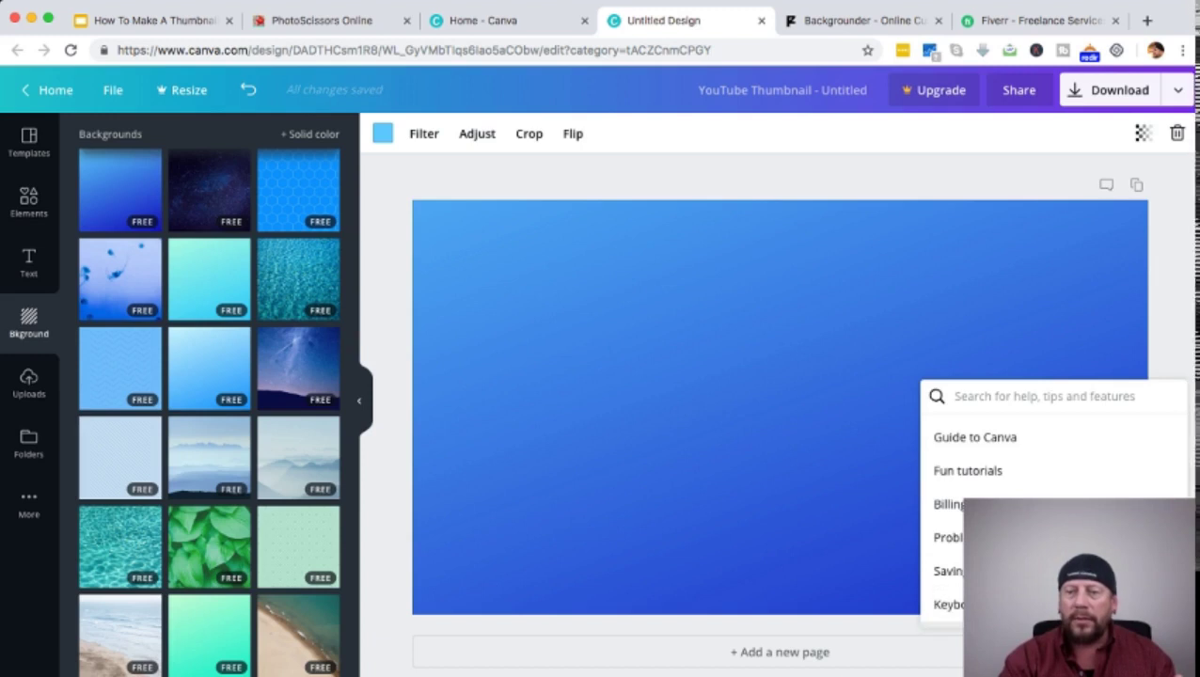
key("Escape")
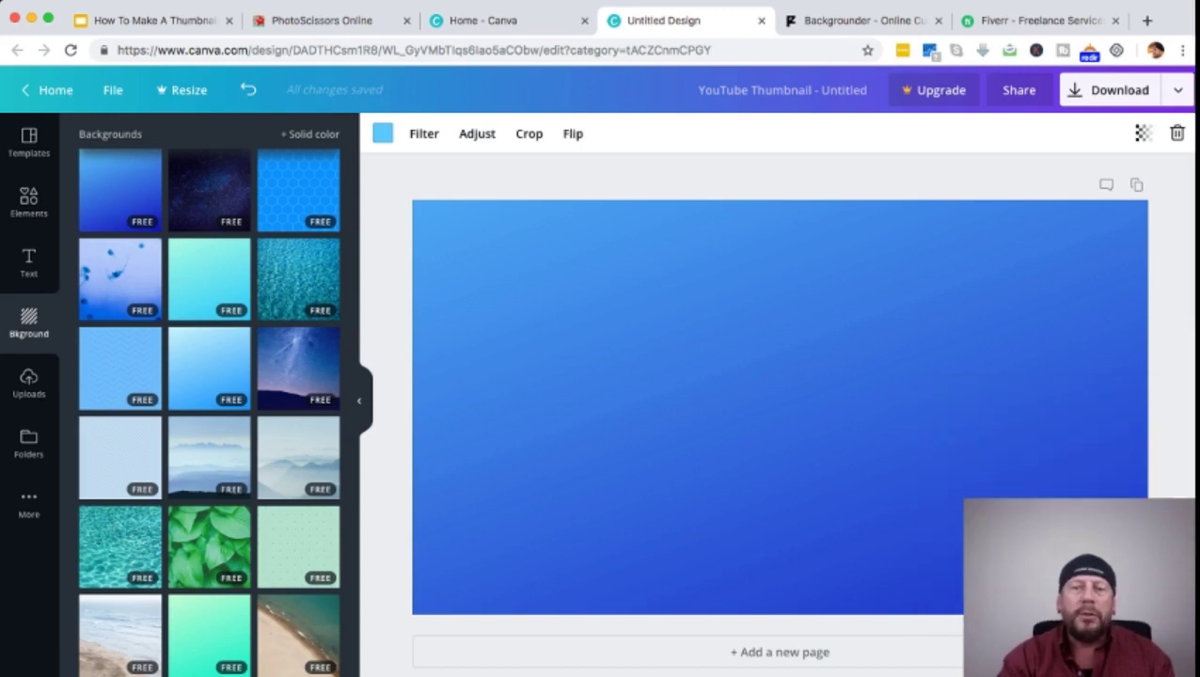
Change the background gradient's light blue colour to the default red
left_click(381, 133)
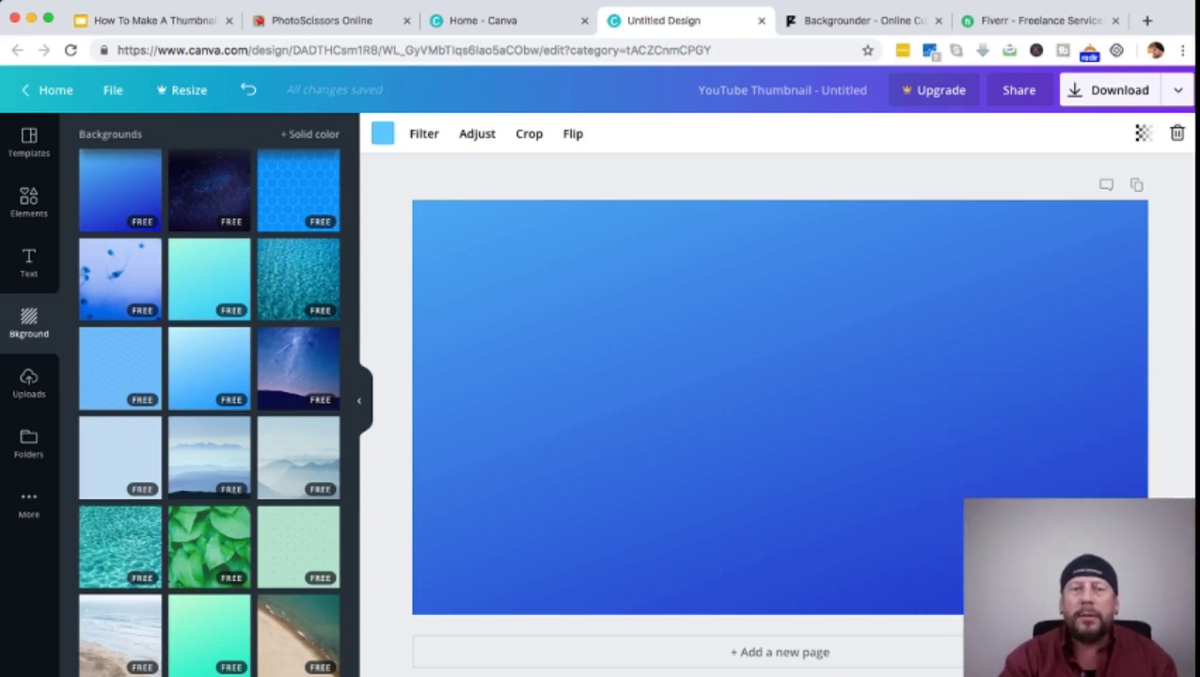
left_click(140, 300)
left_click(95, 299)
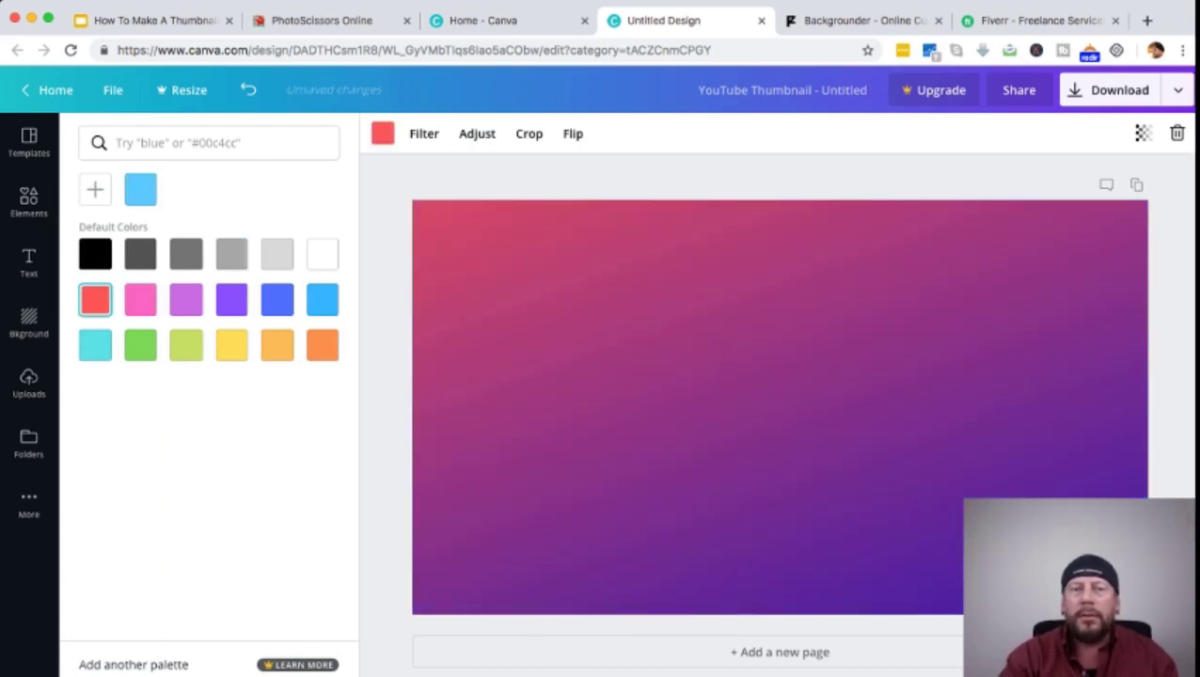
key("Escape")
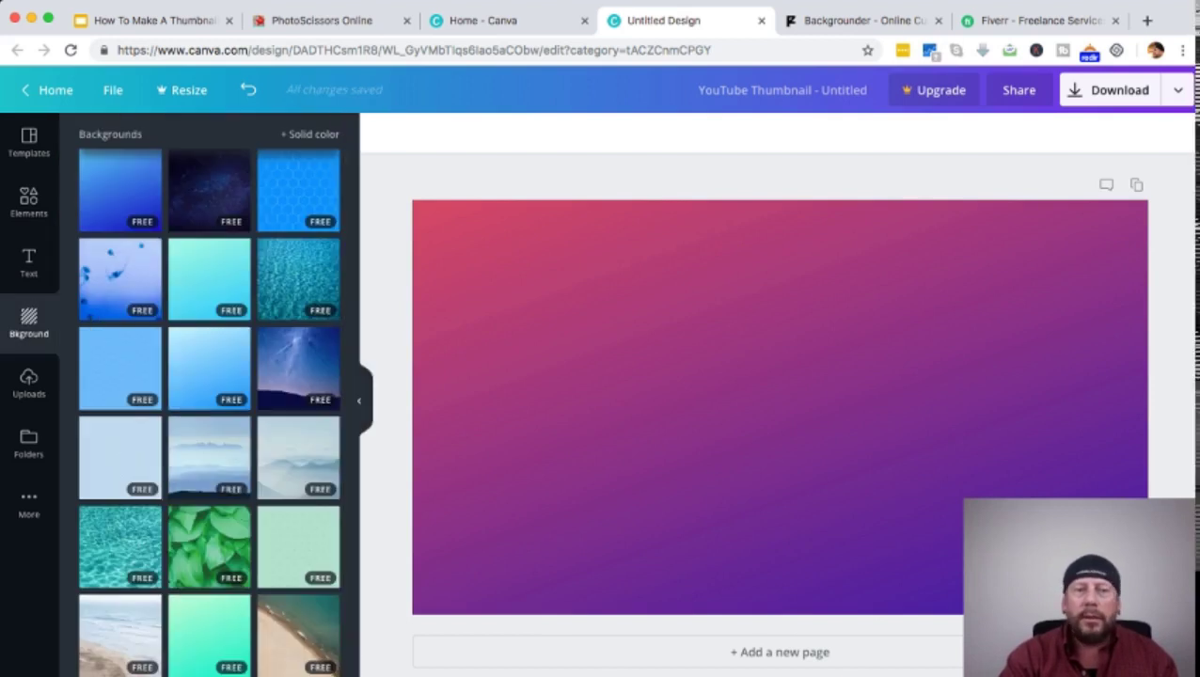
Add a text box reading "Awesome Video" to the thumbnail
left_click(28, 263)
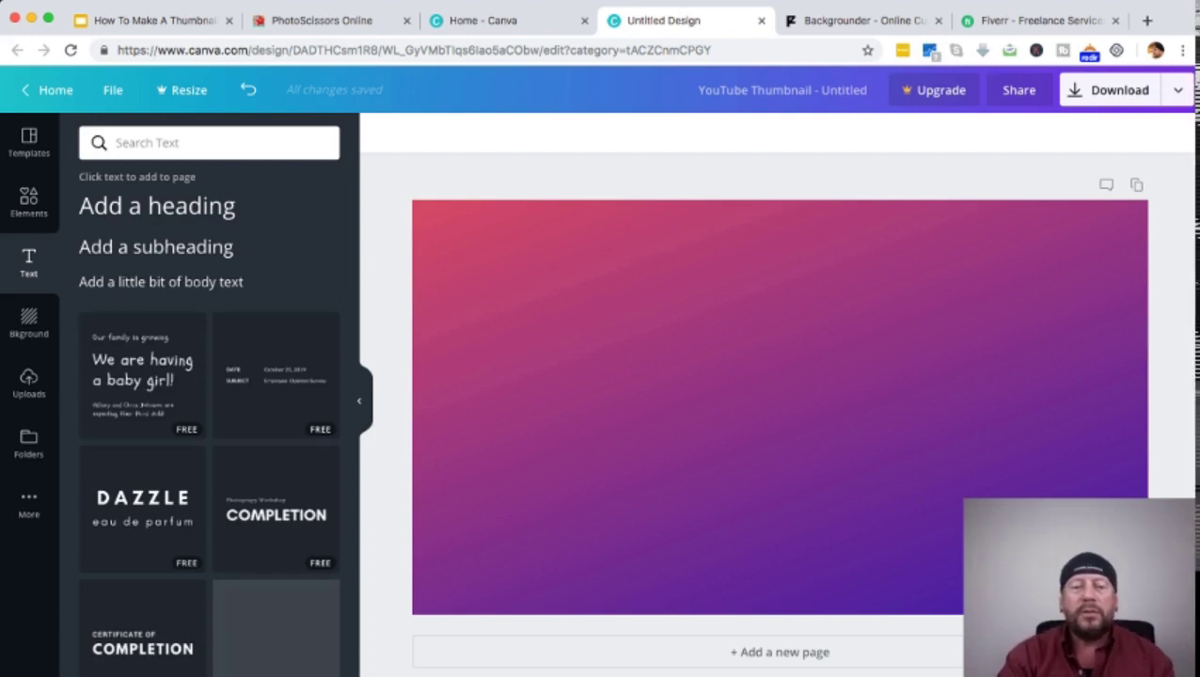
key("t")
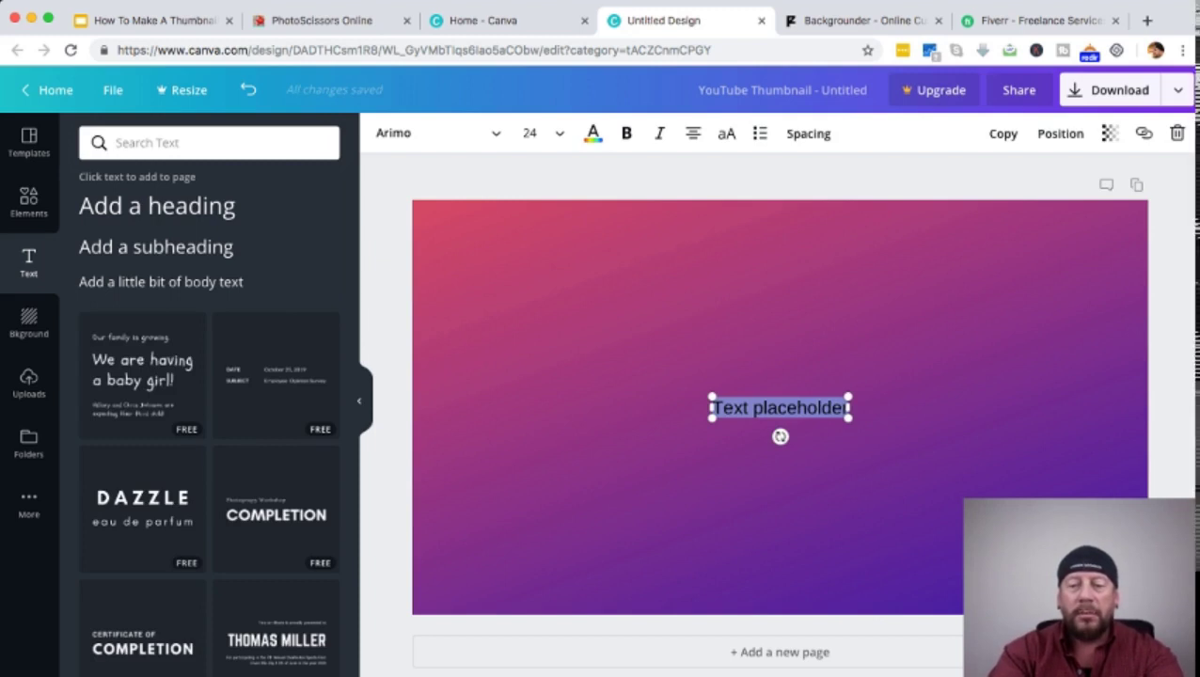
type("Awesome Video")
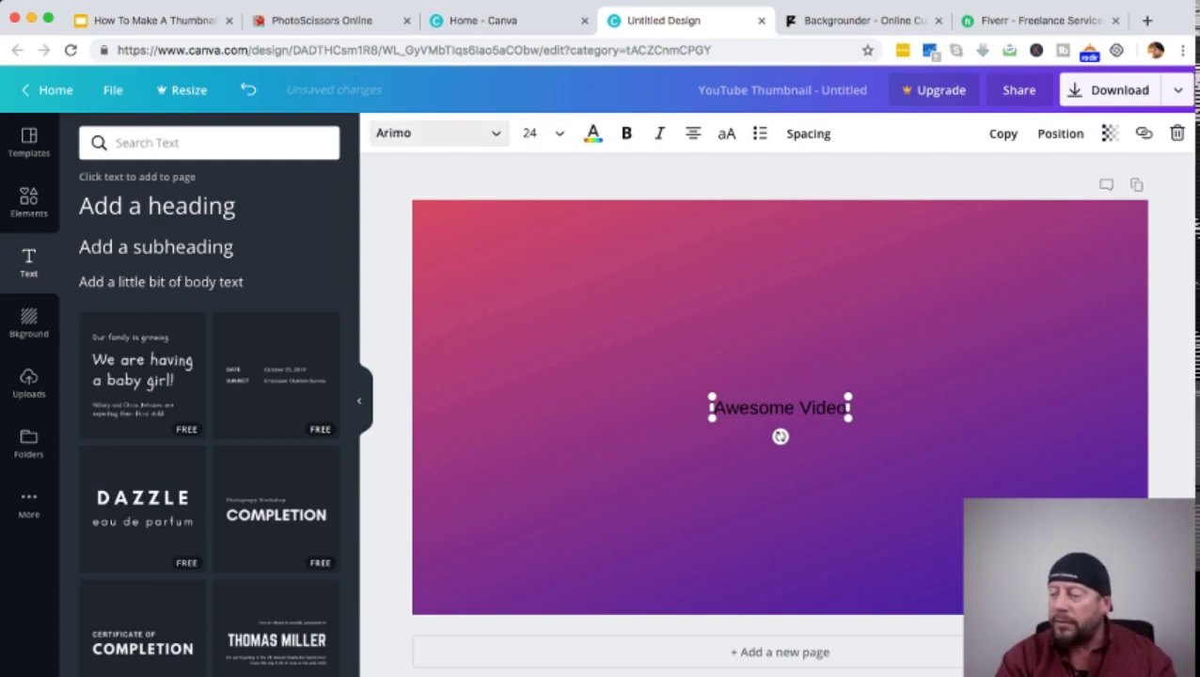
Set the "Awesome Video" text to the Abril Fatface font at size 96
left_click(438, 133)
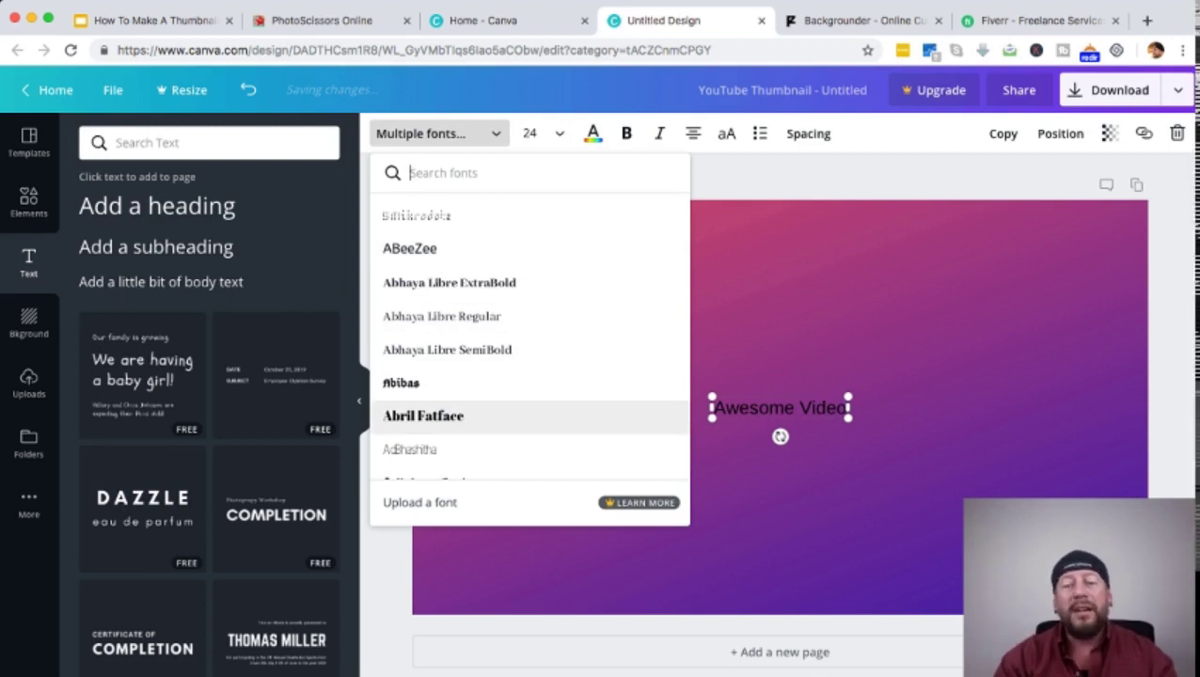
left_click(423, 416)
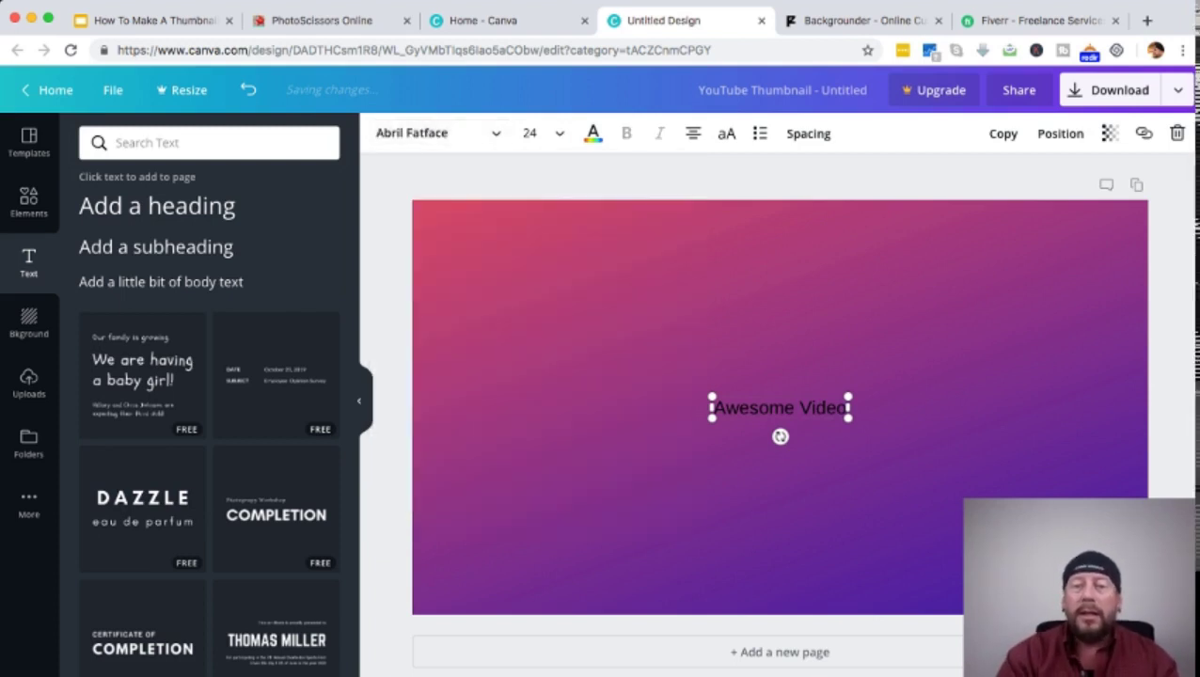
left_click(532, 132)
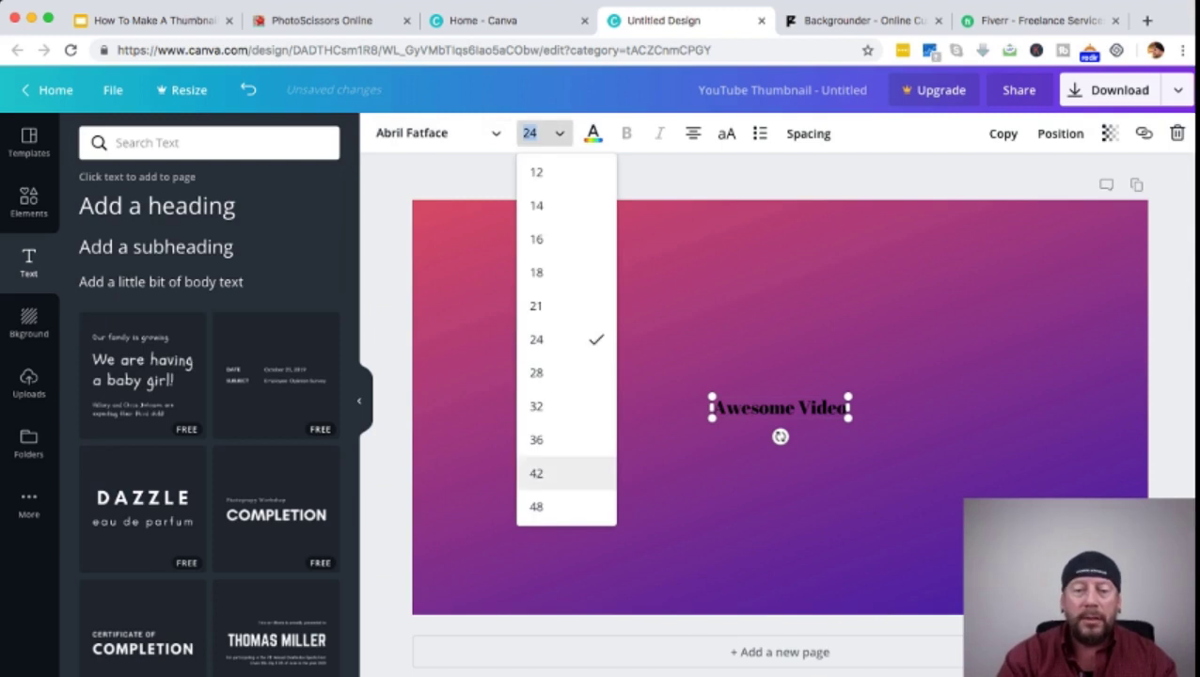
scroll(564, 376, "down", 5)
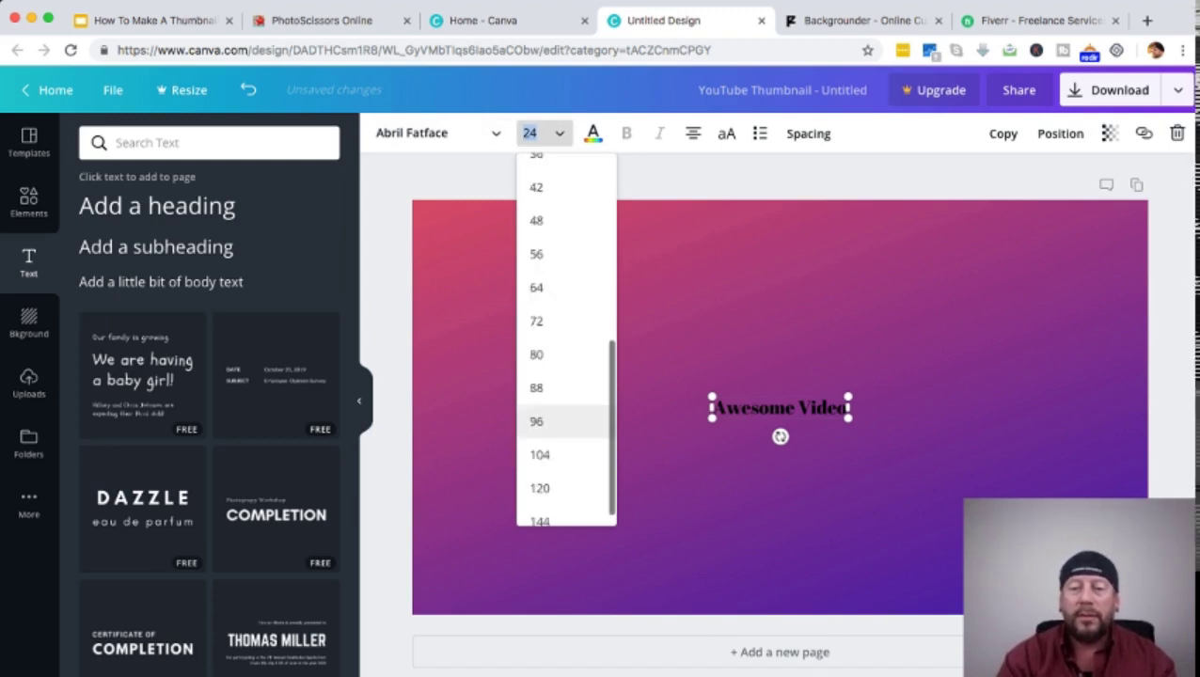
left_click(541, 421)
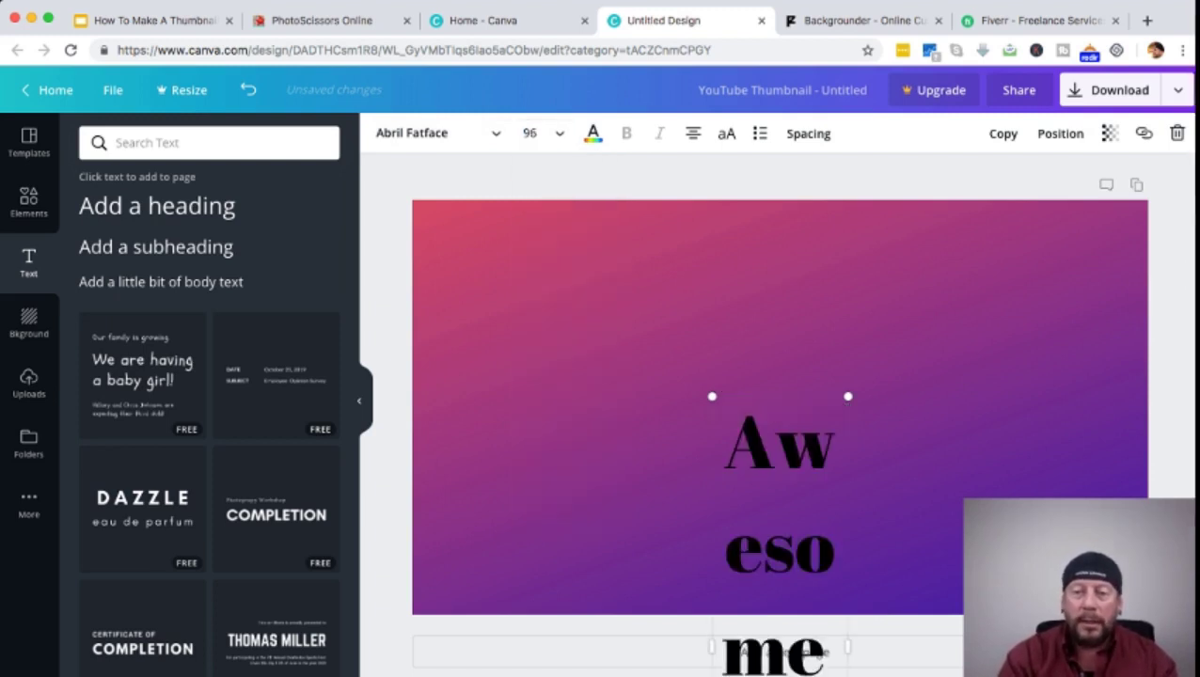
Enlarge the title to about size 119, widening its box for two lines and placing it in the thumbnail's upper-left area
left_click_drag(848, 395, 880, 274)
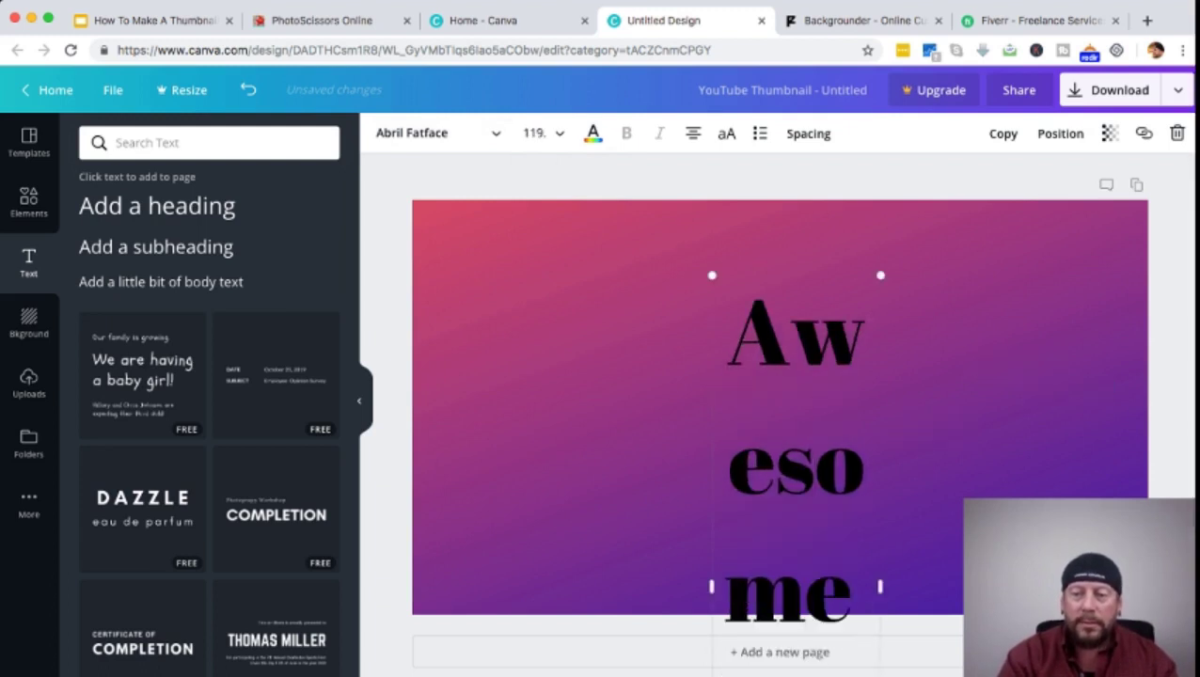
left_click_drag(880, 586, 1145, 586)
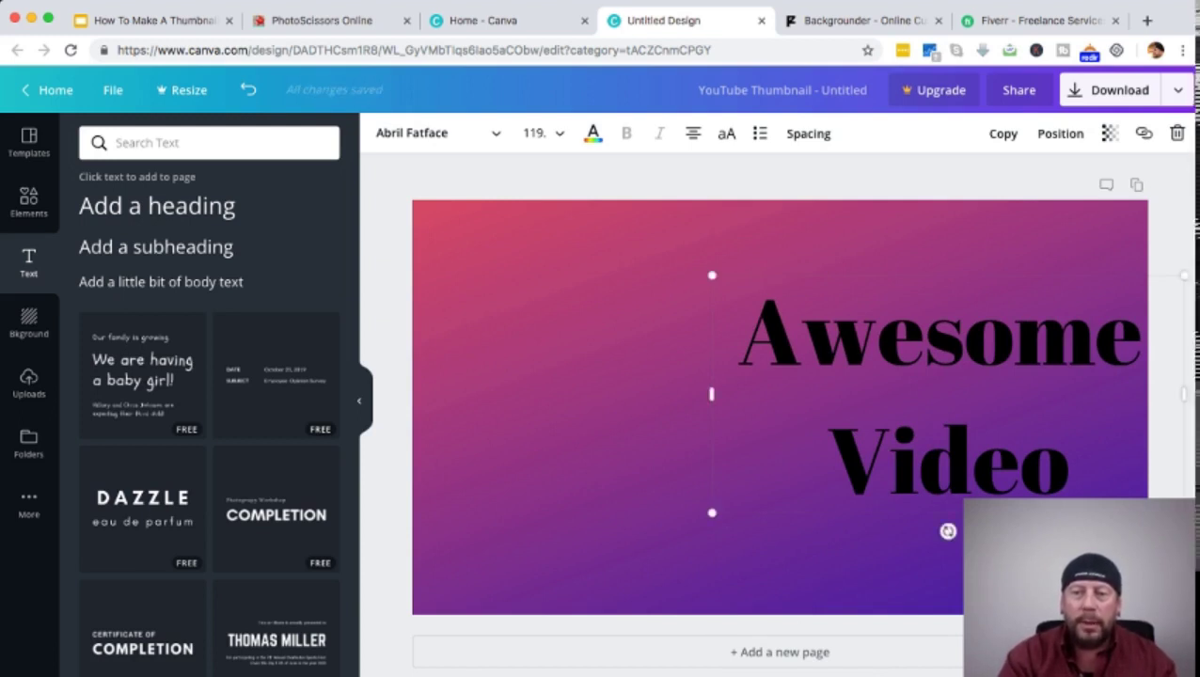
left_click_drag(941, 395, 619, 307)
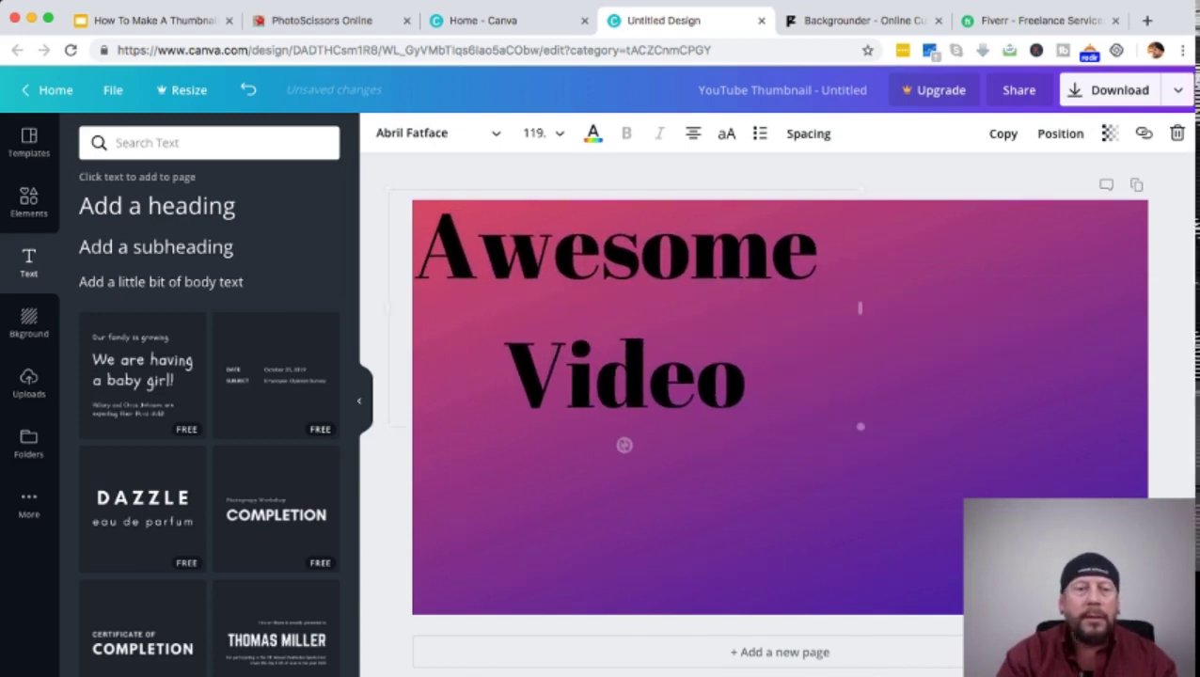
Add the uploaded cutout of the man in a black cap raising one finger to the thumbnail
key("Escape")
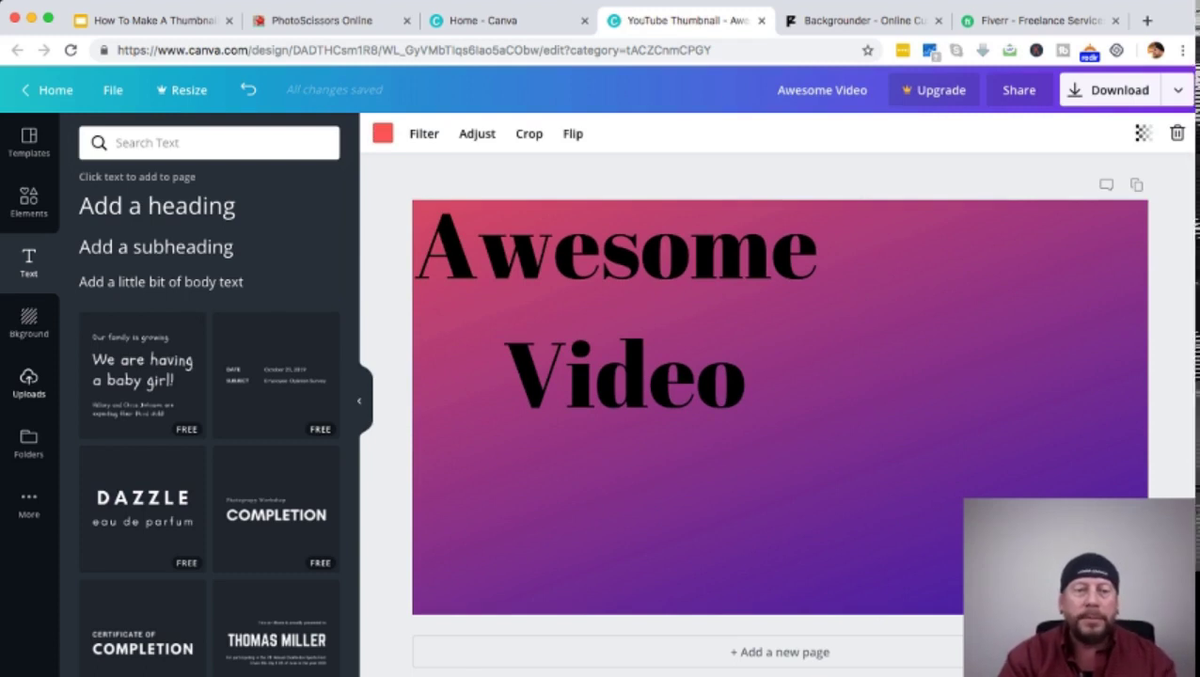
left_click(28, 384)
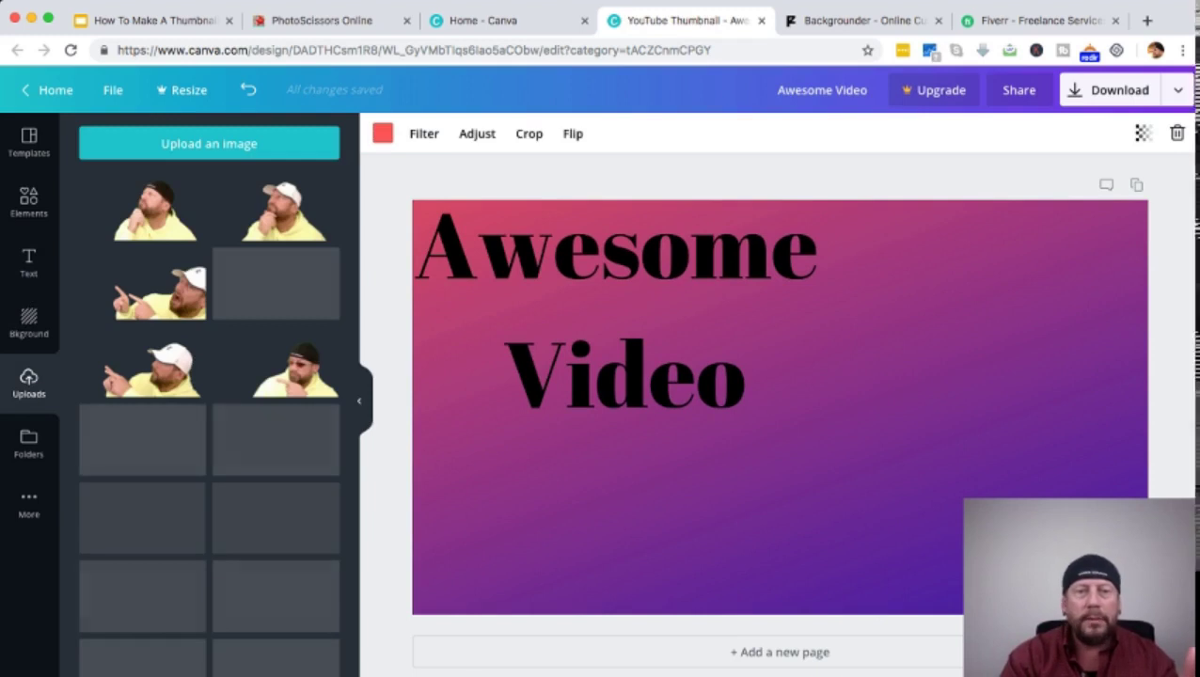
scroll(209, 414, "down", 5)
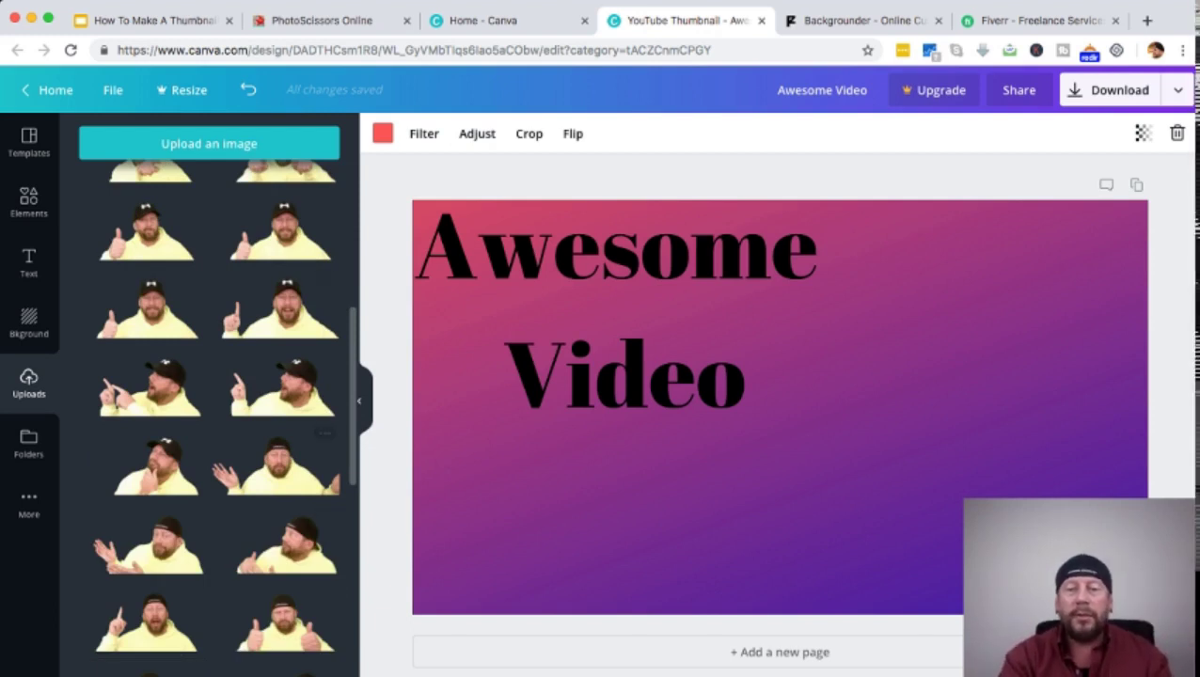
left_click(281, 309)
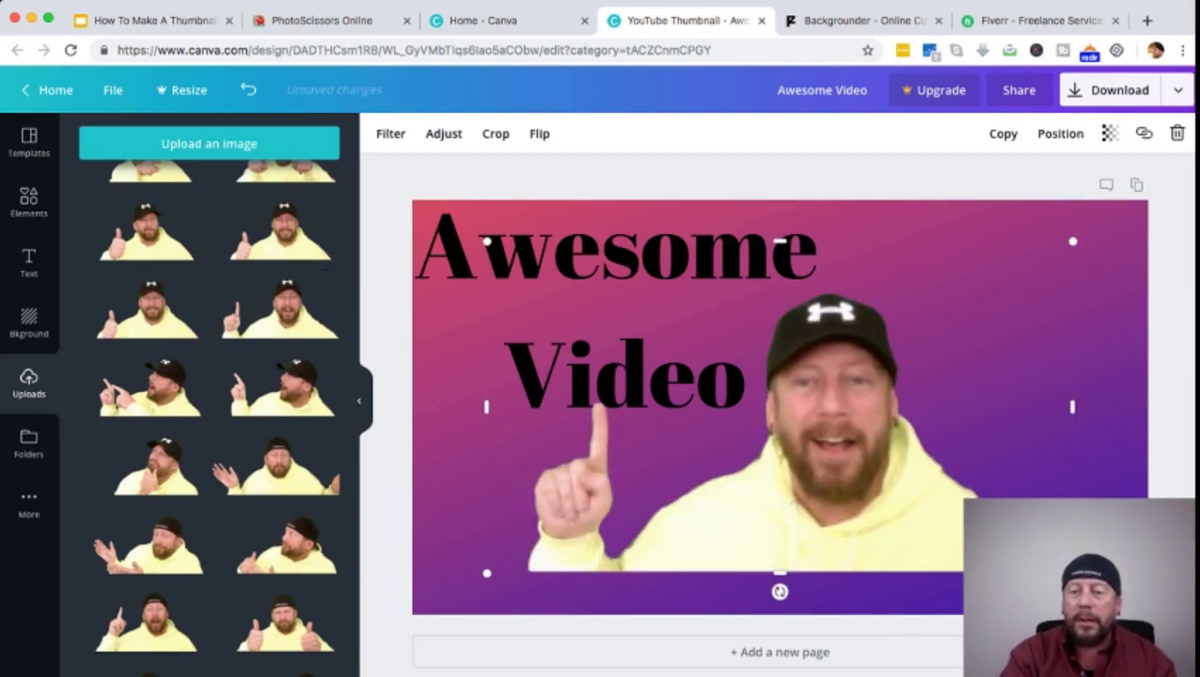
Move the cutout photo into the thumbnail's lower-right corner and enlarge it slightly toward the title
left_click_drag(780, 406, 859, 451)
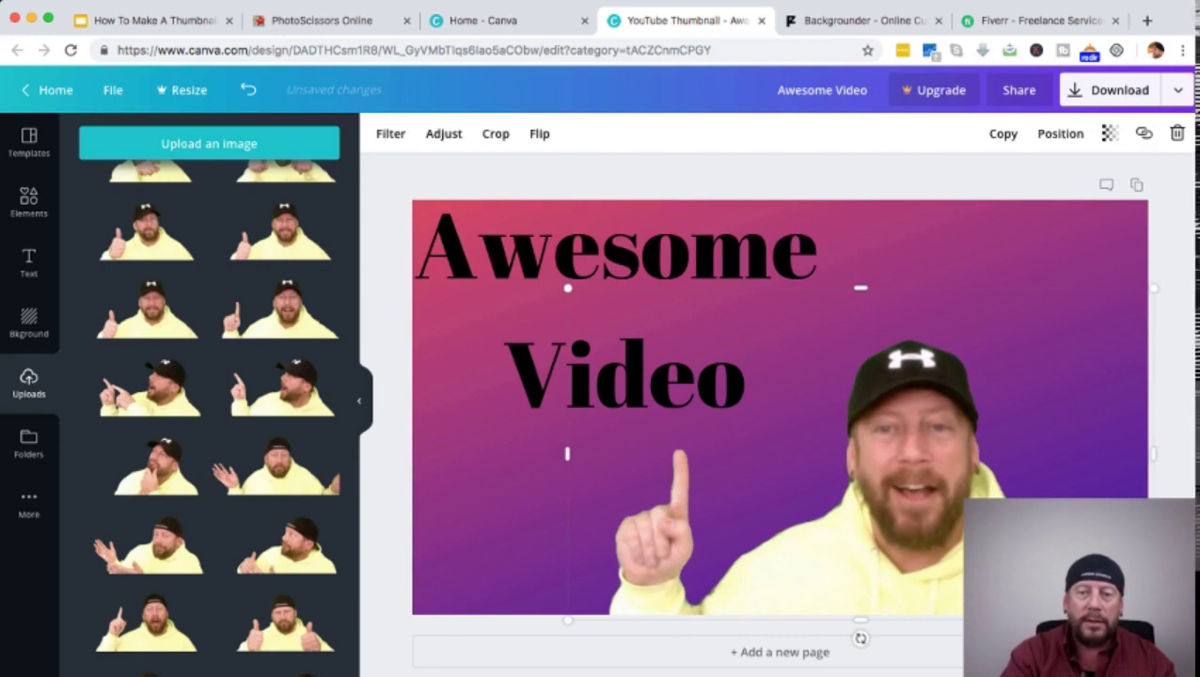
left_click_drag(567, 288, 511, 254)
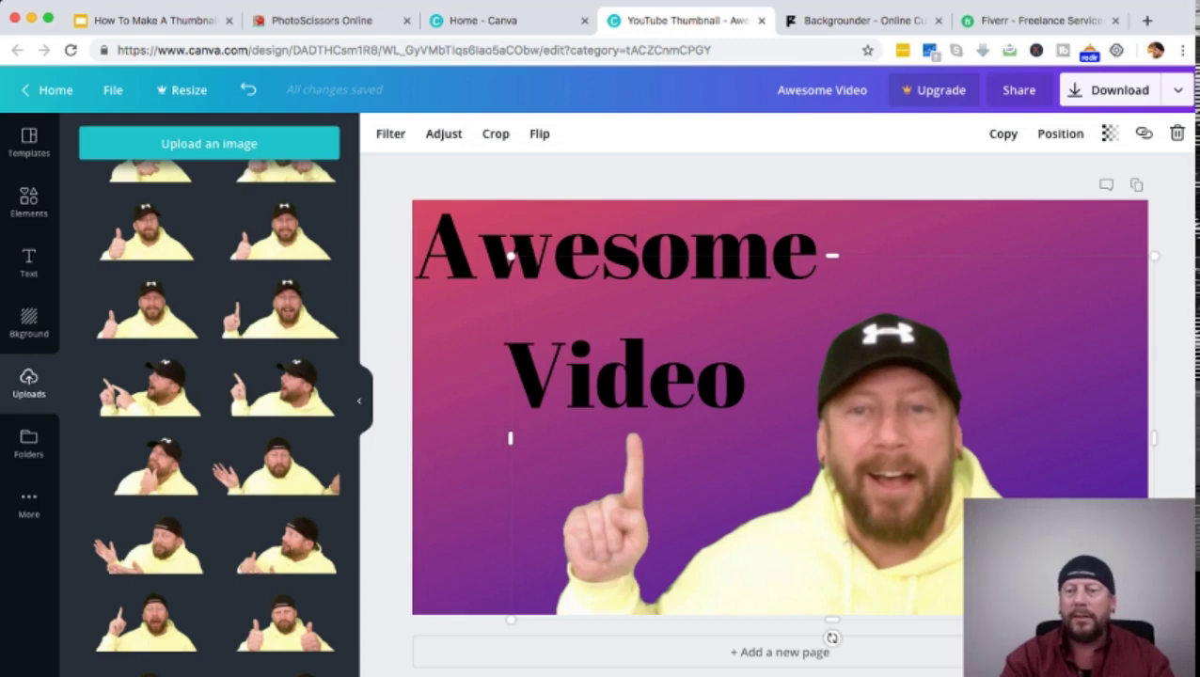
key("Escape")
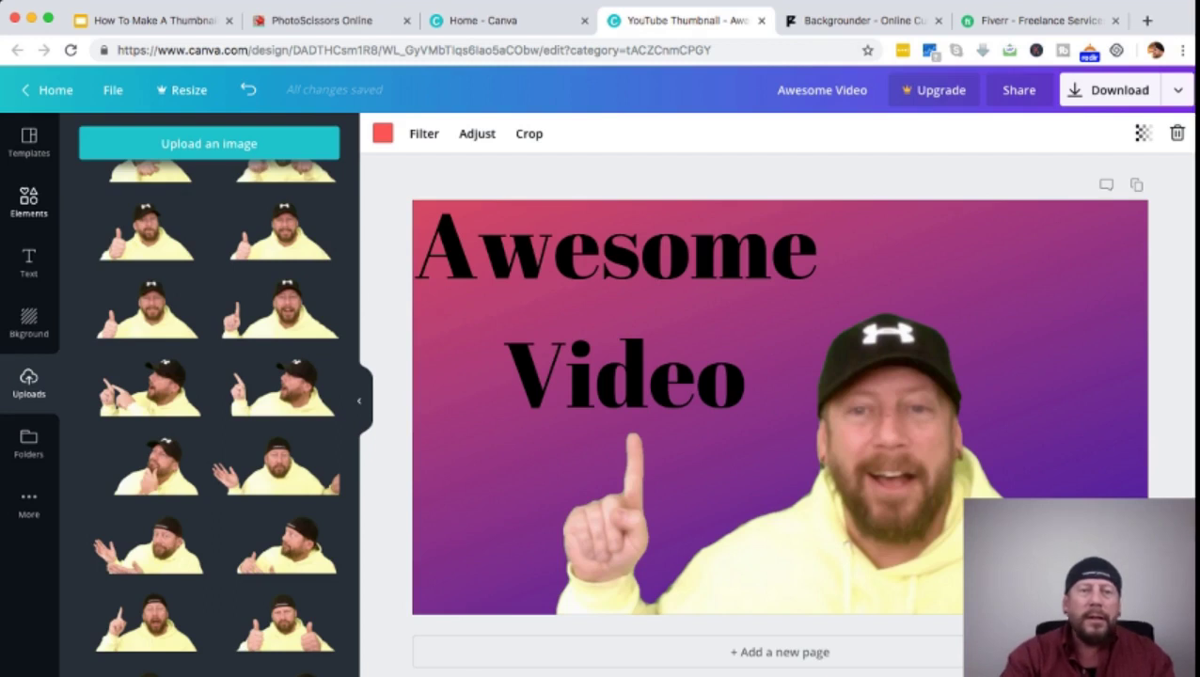
left_click(29, 201)
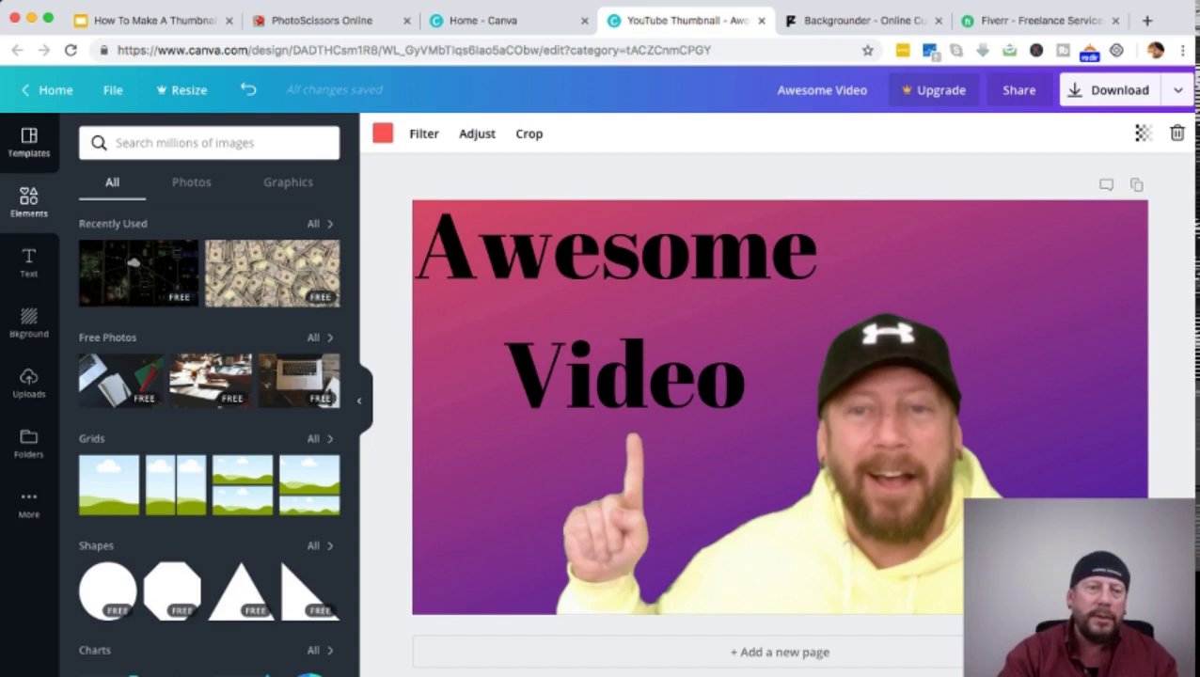
left_click(28, 264)
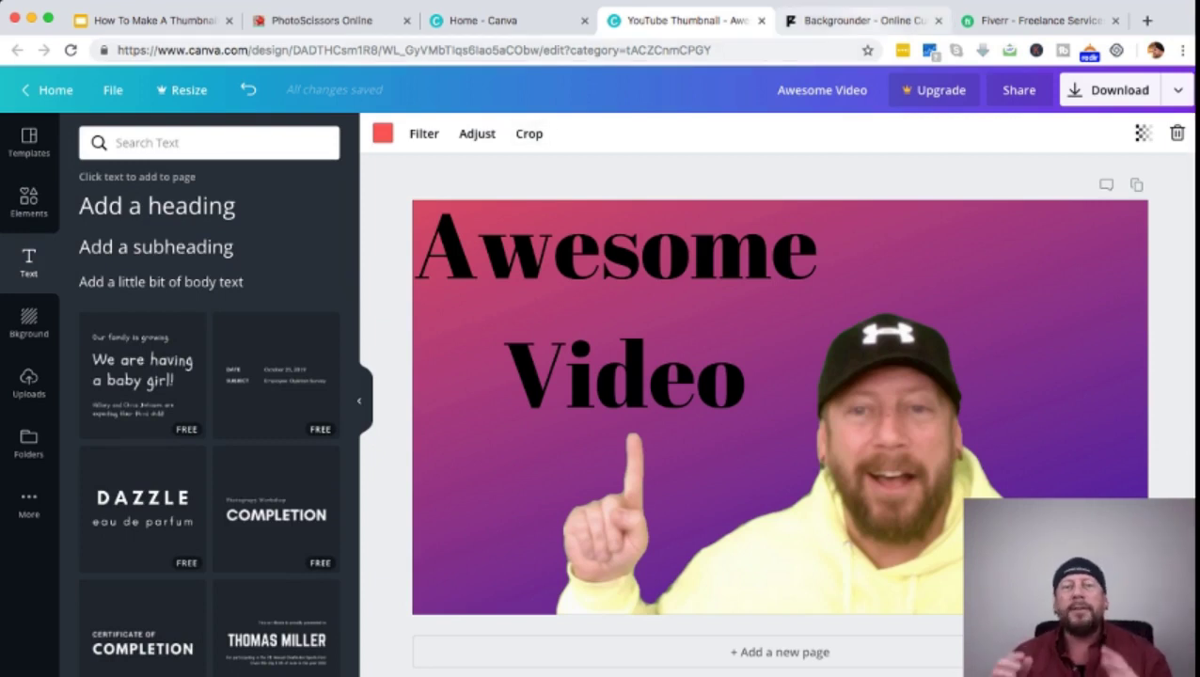
Switch to the Panzoid Backgrounder page and try to reload it
key("ctrl+Tab")
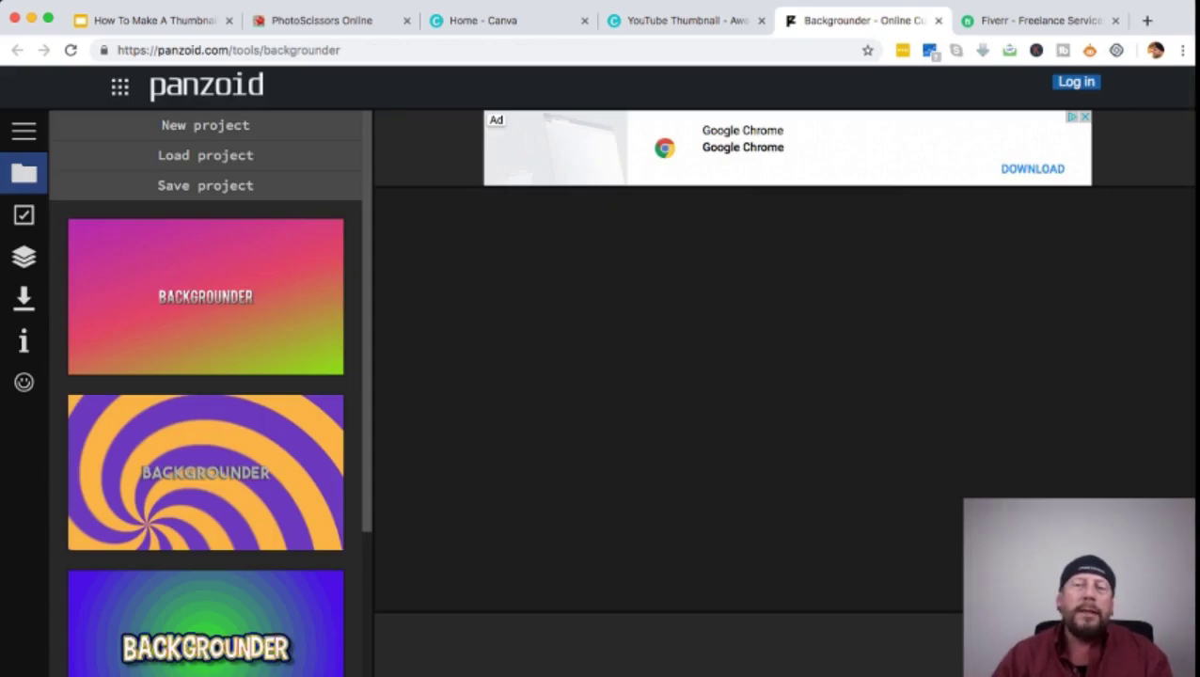
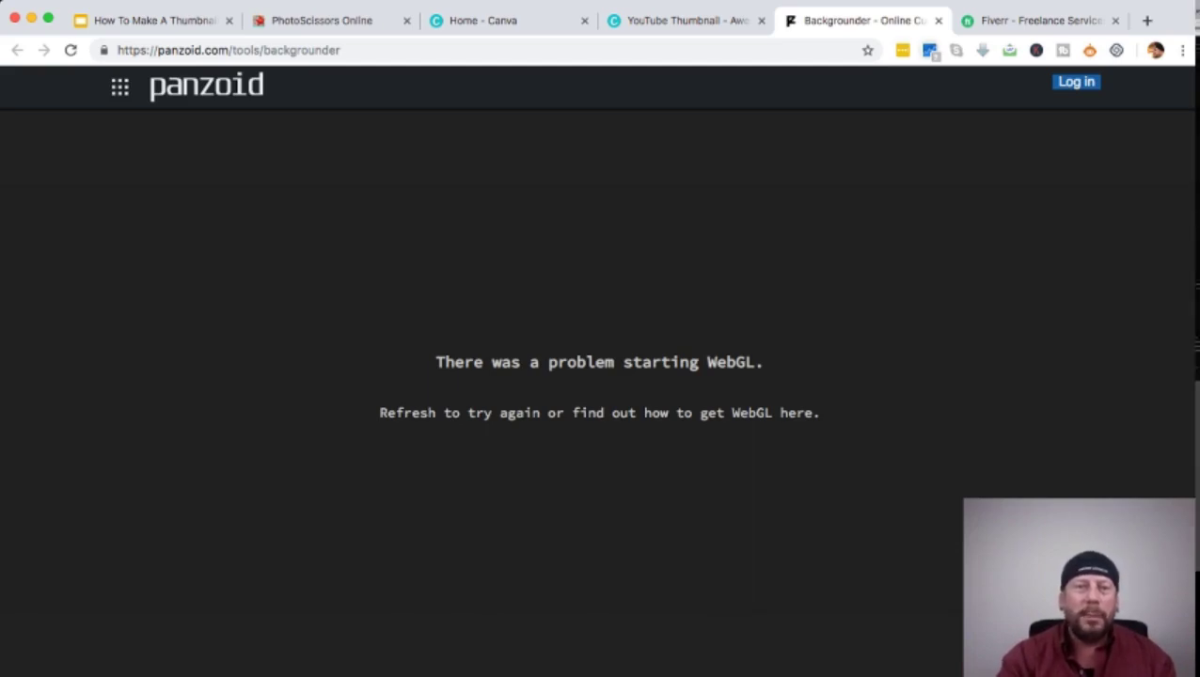
key("super+l")
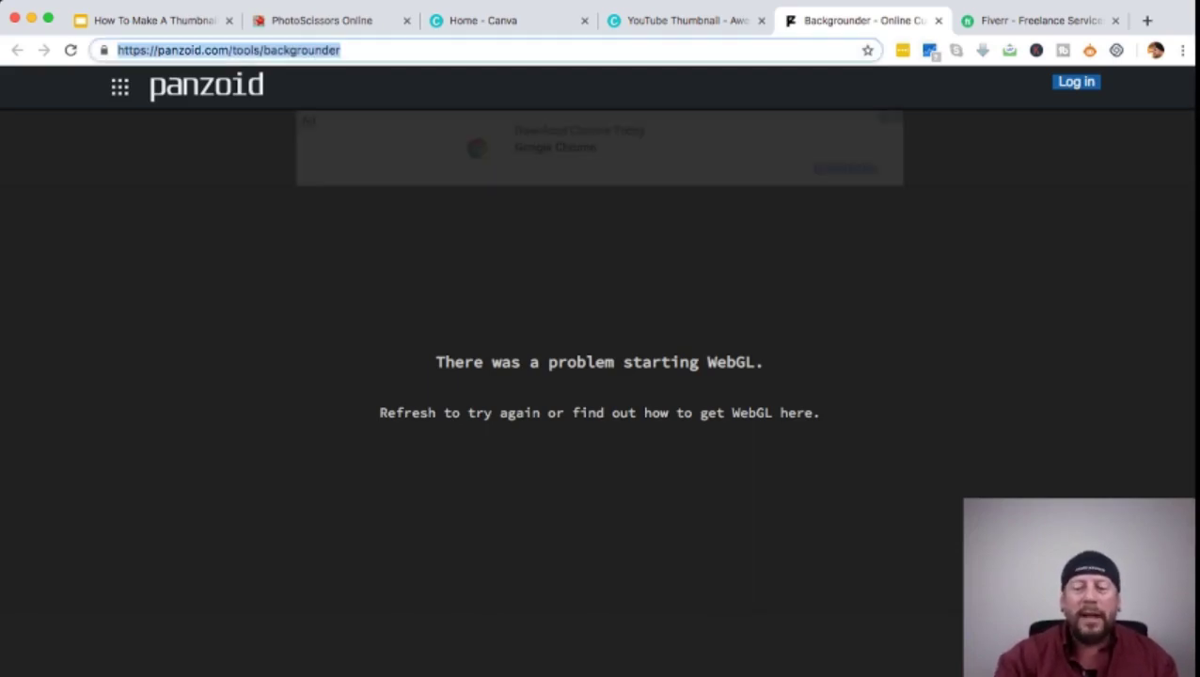
key("Return")
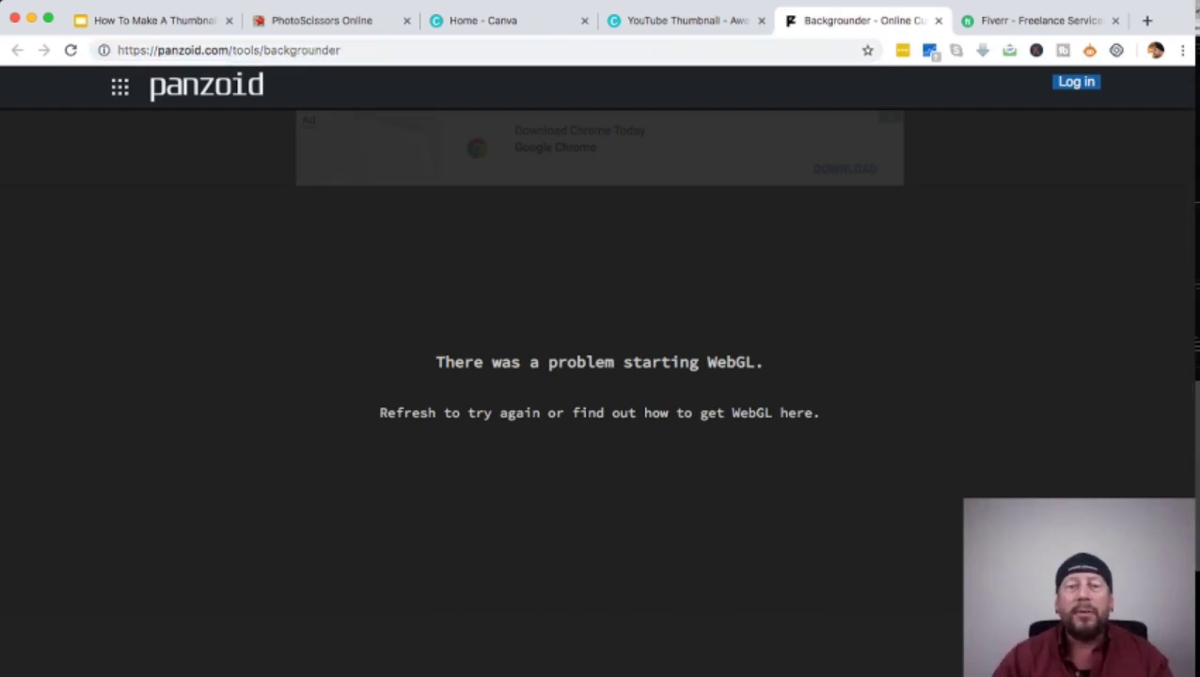
key("super+r")
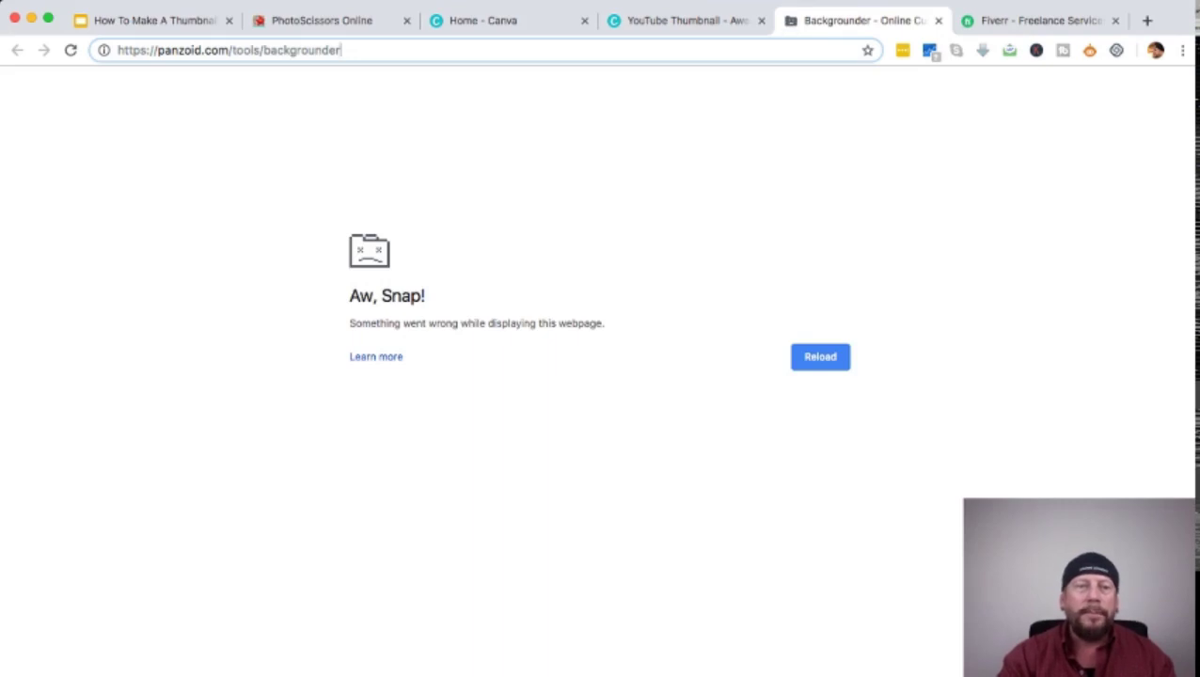
key("Return")
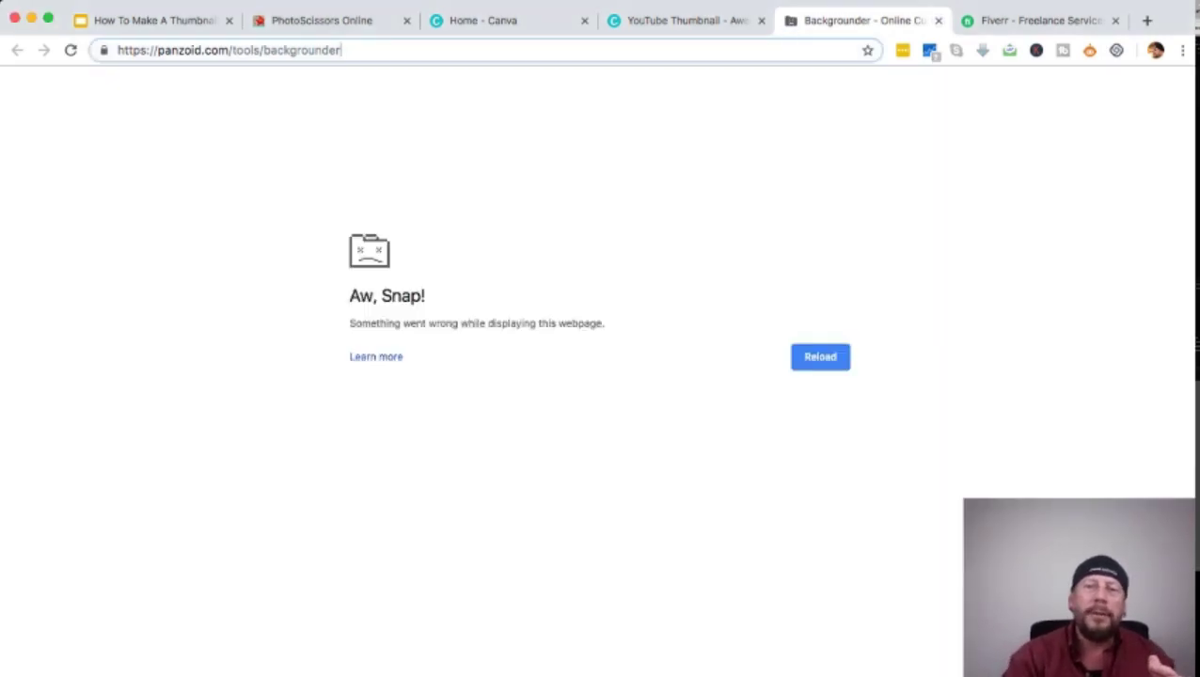
Switch to Fiverr, search it for "youtube thumbnail", and close the Backgrounder page
left_click(150, 20)
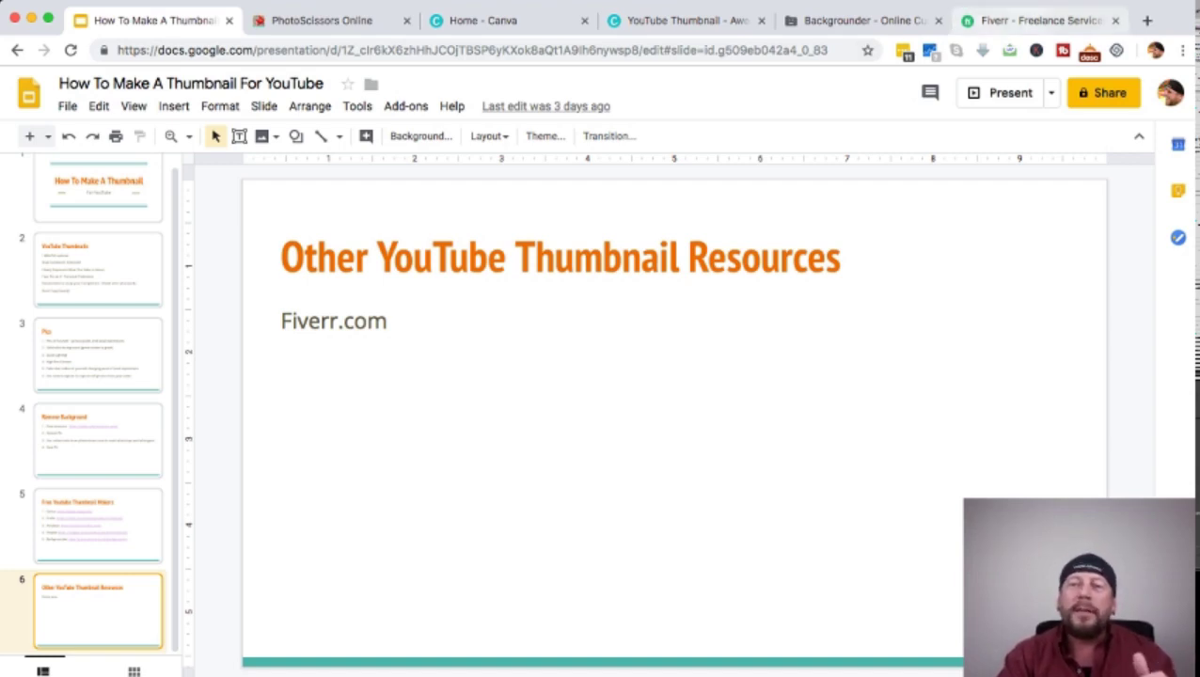
left_click(1034, 20)
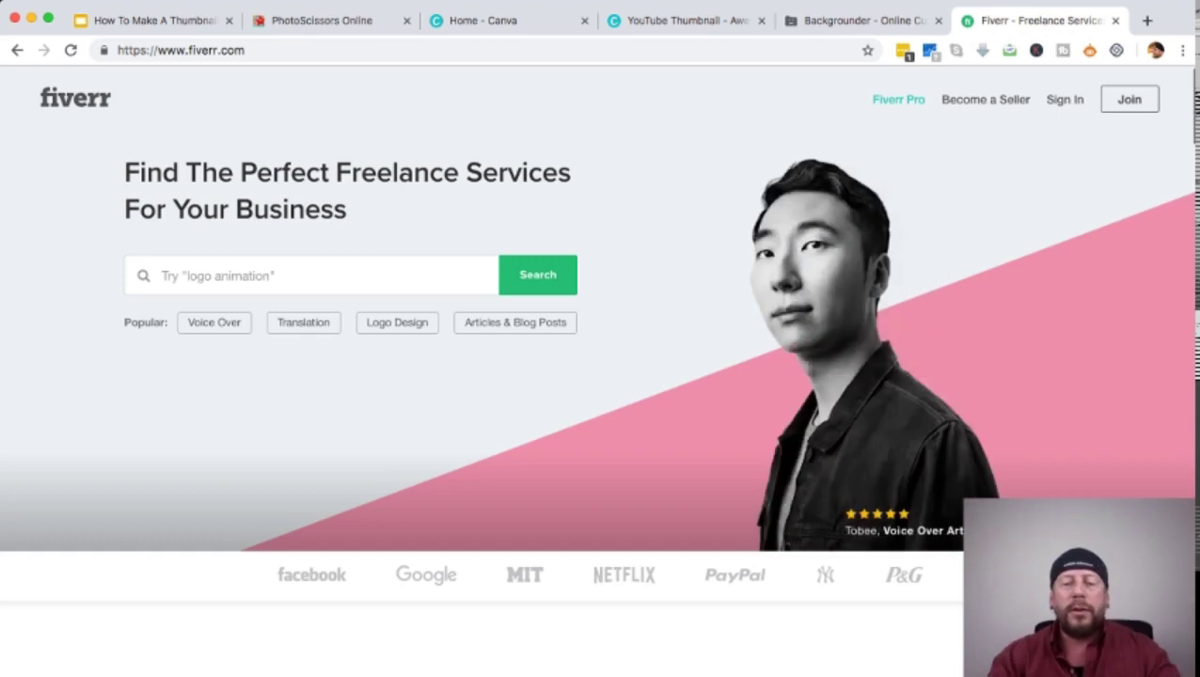
left_click(161, 275)
type("yo")
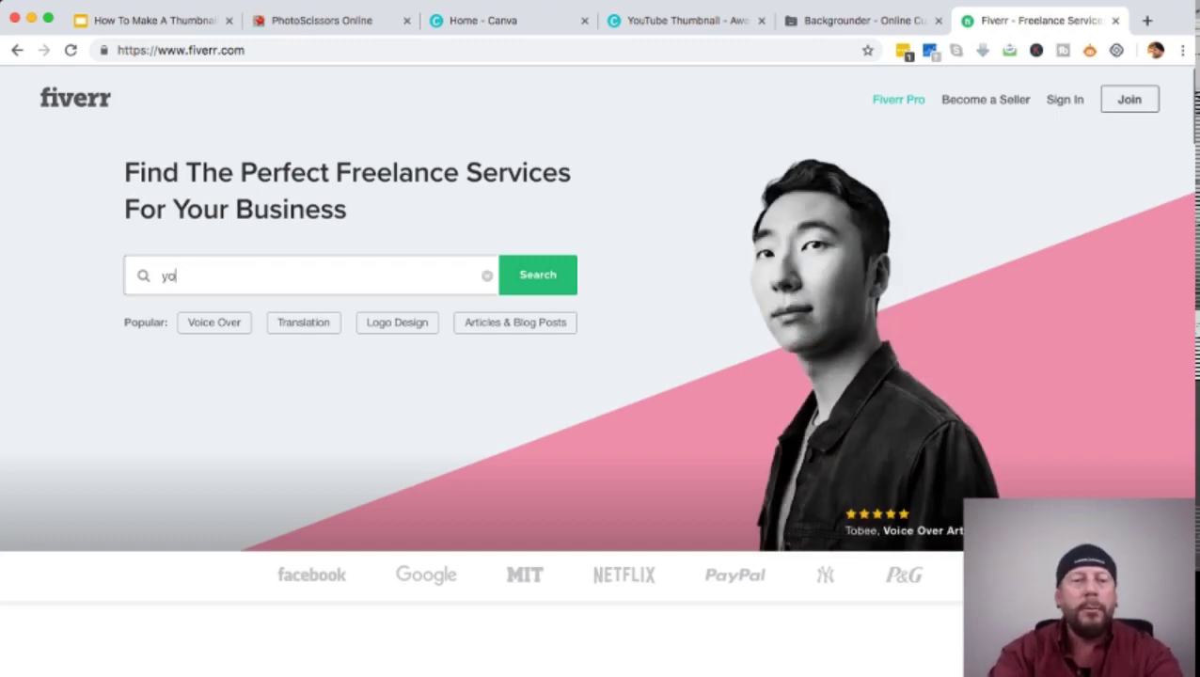
type("utube thu")
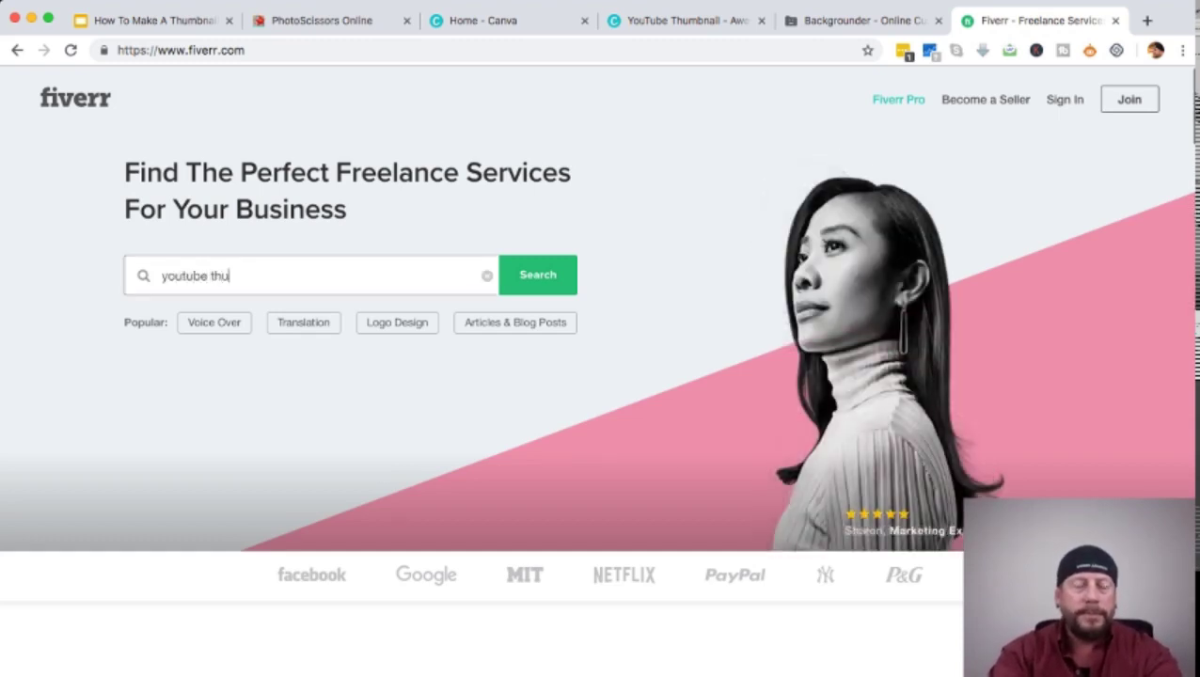
type("mbnail")
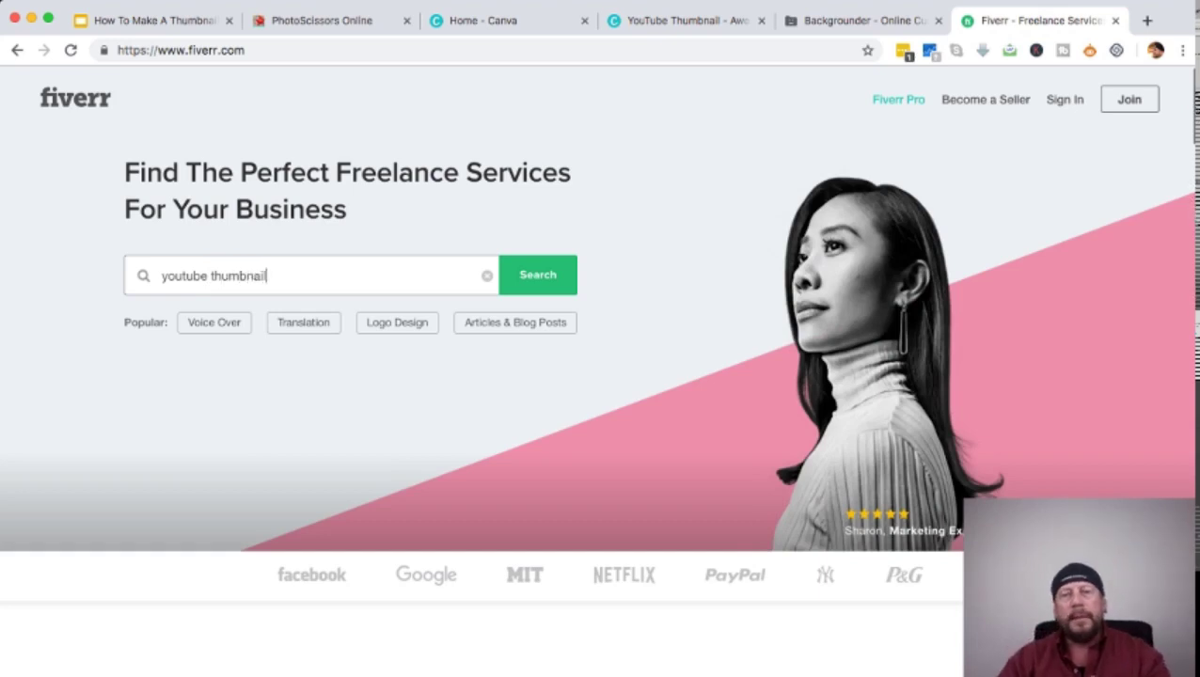
key("Return")
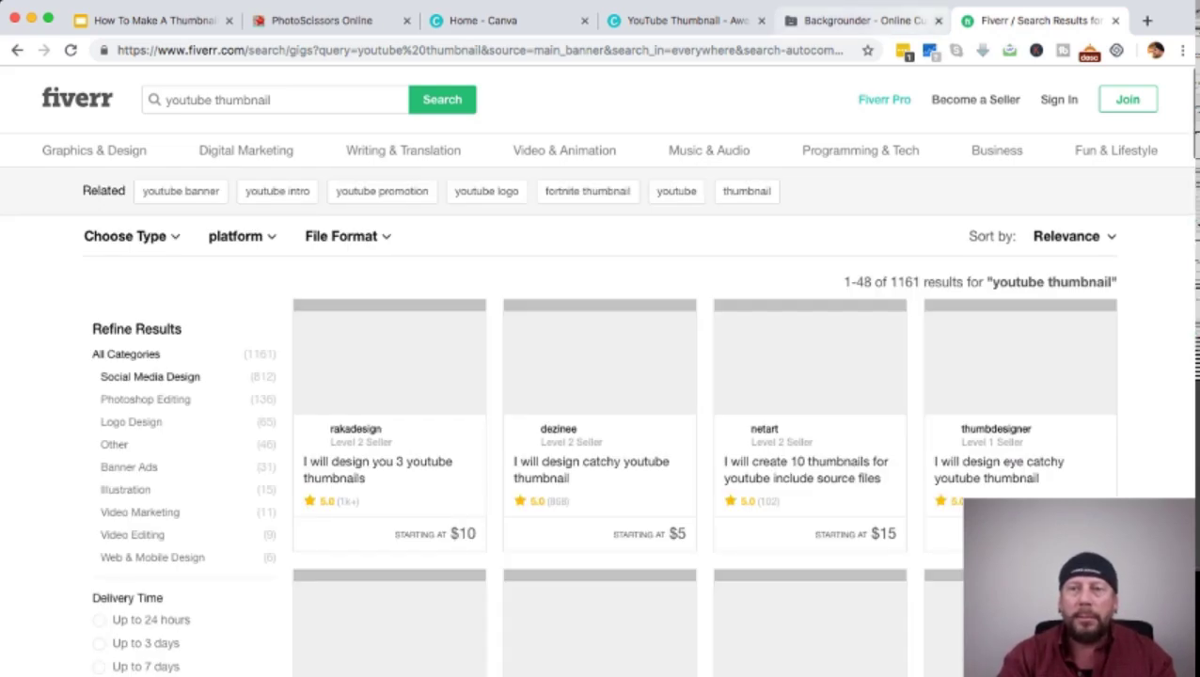
left_click(937, 20)
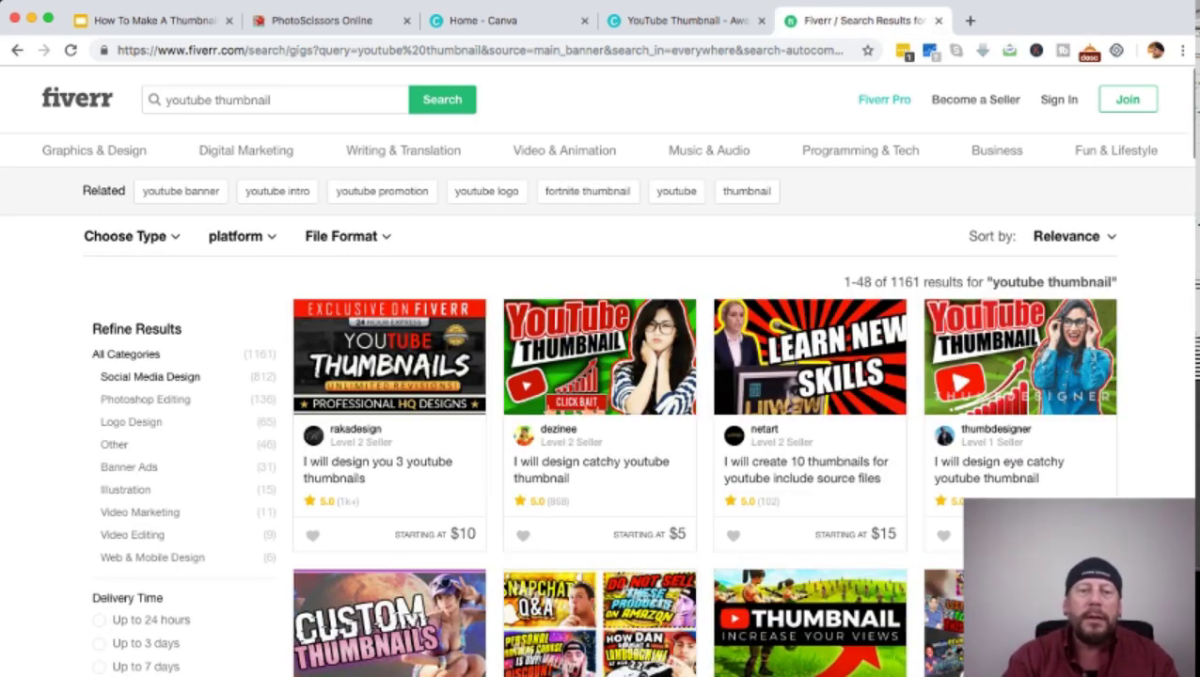
Sort the Fiverr results by Best Selling and return to the "How To Make A Thumbnail For YouTube" presentation
mouse_move(709, 150)
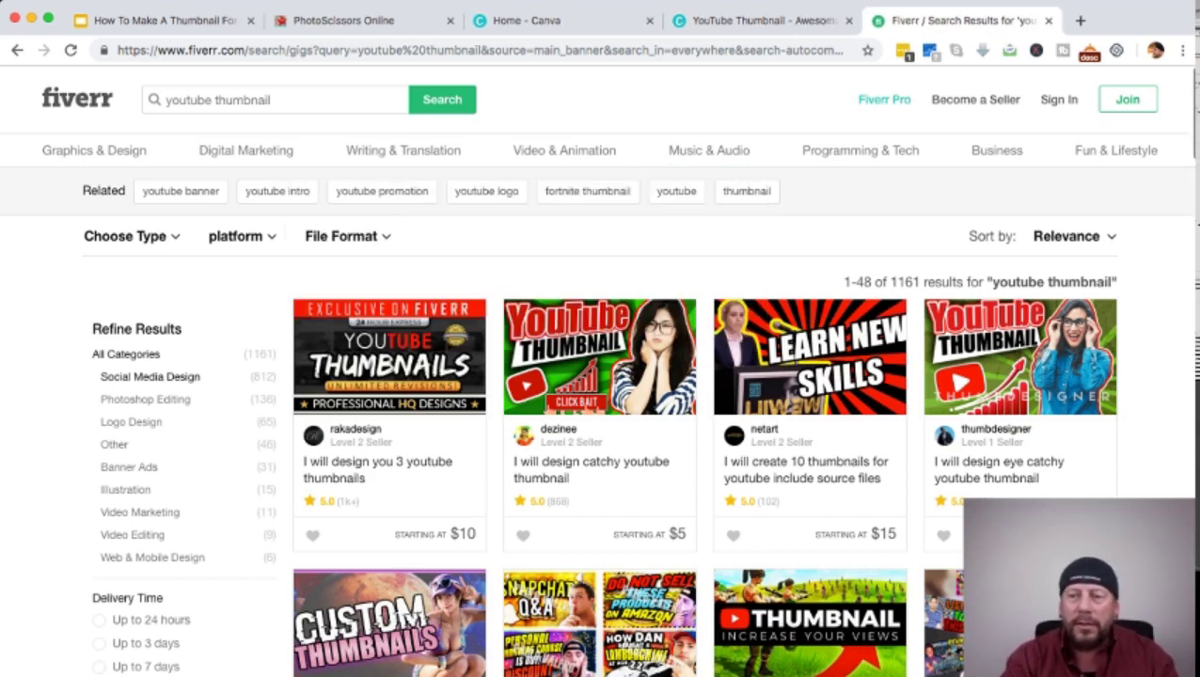
left_click(1066, 236)
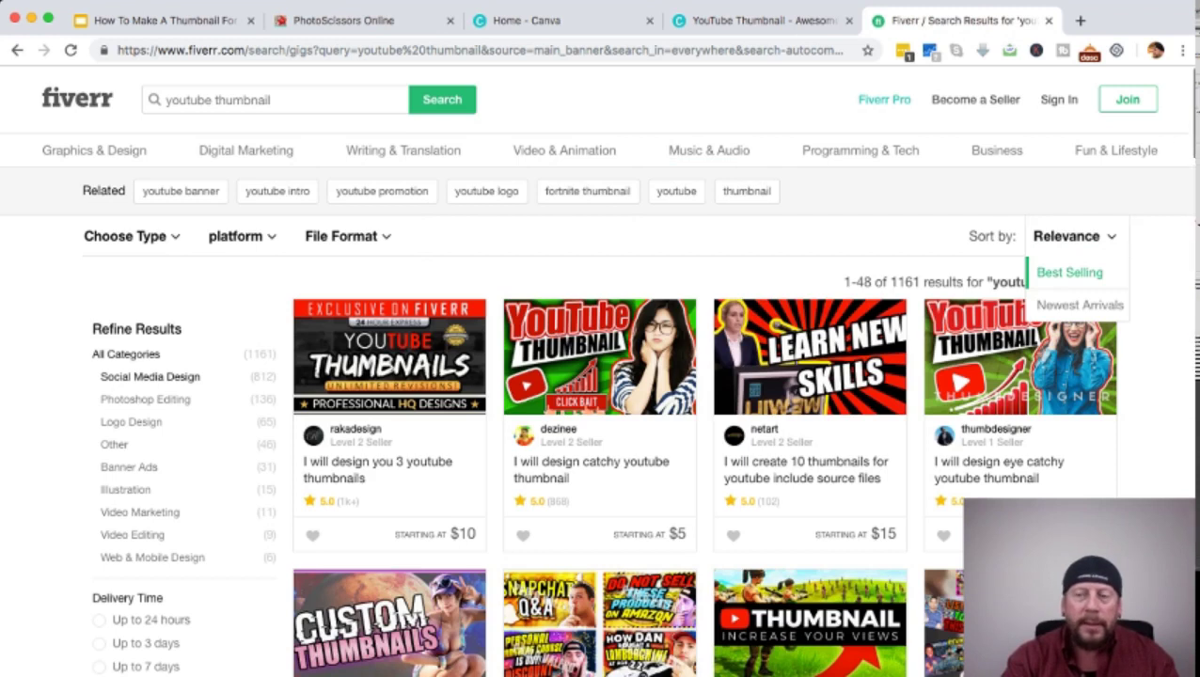
left_click(1070, 272)
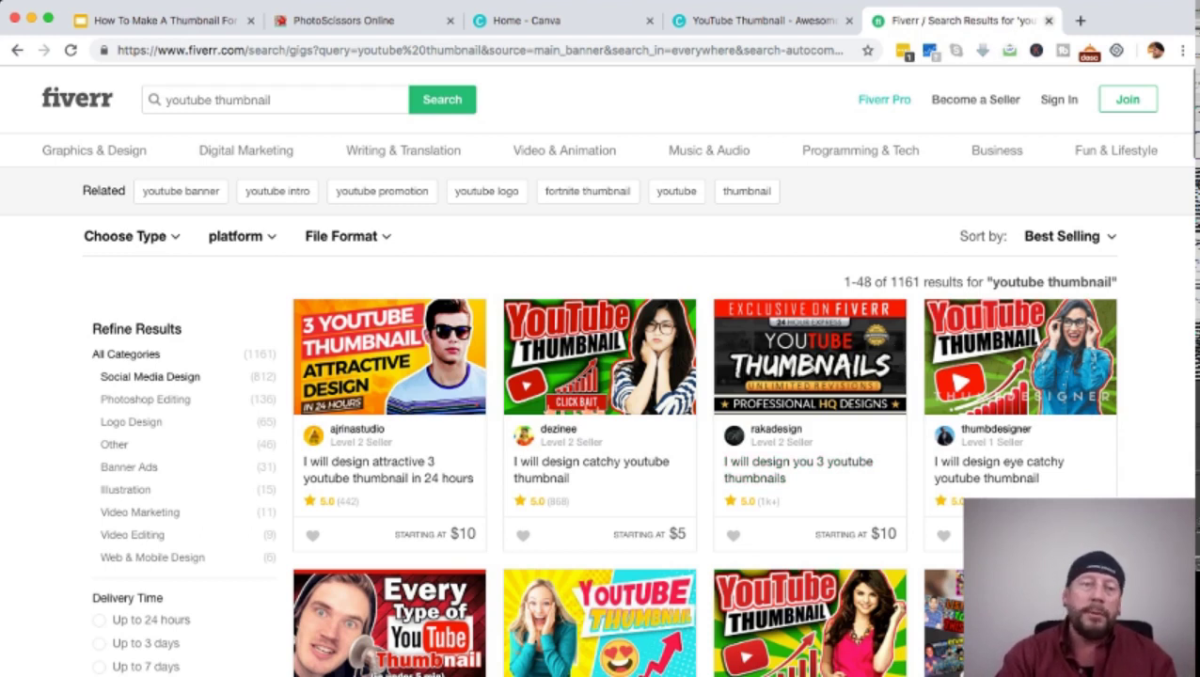
left_click(162, 20)
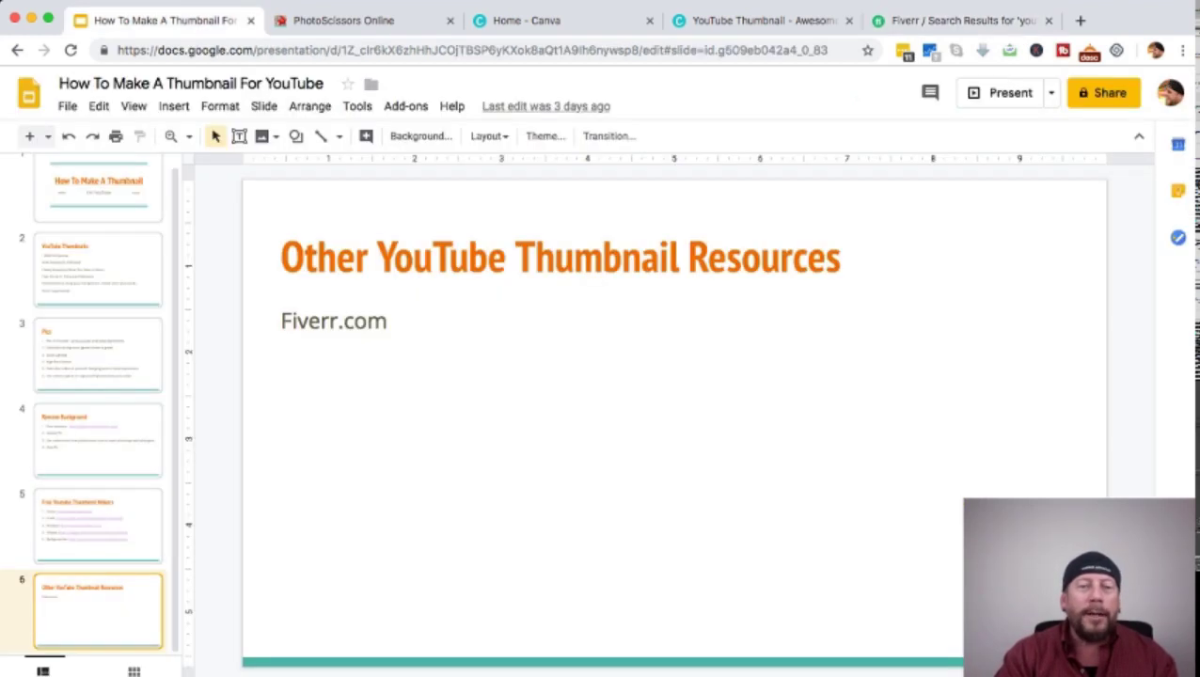